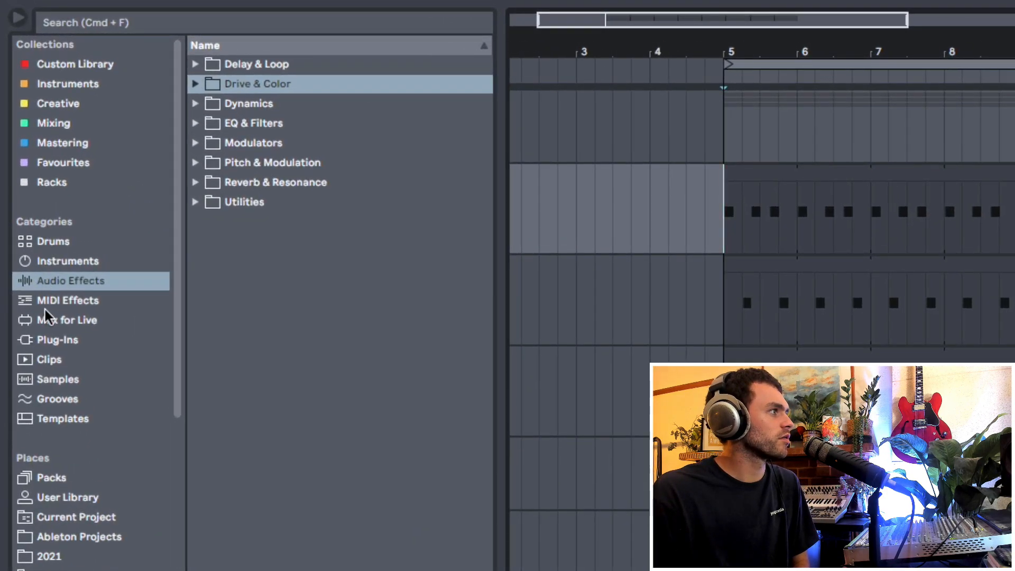
# - Look over the template's eight-bar arrangement across the drum and bass tracks and its Session View layout
pyautogui.click(61, 422)
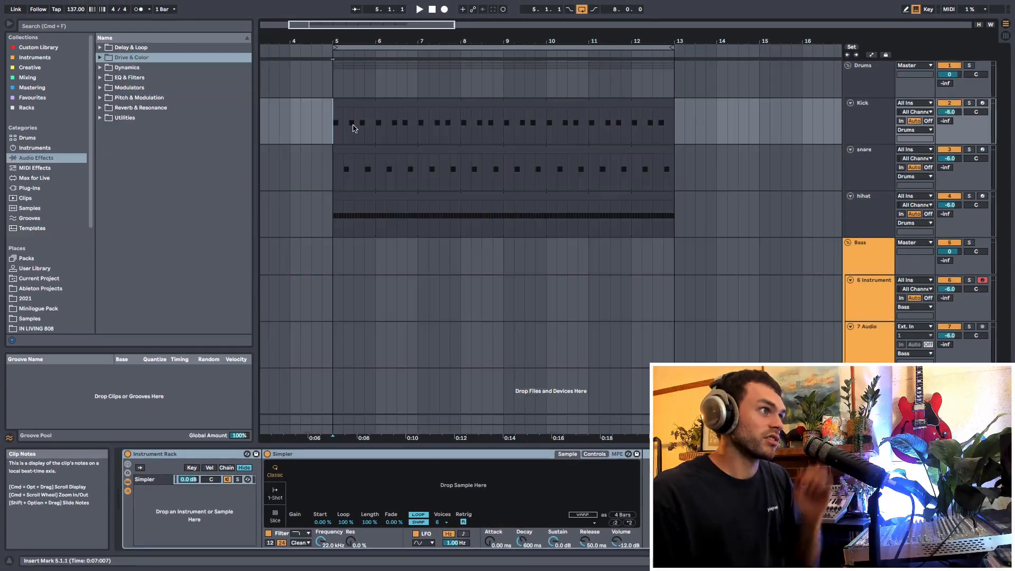
pyautogui.moveTo(324, 126)
pyautogui.mouseDown()
pyautogui.moveTo(644, 340)
pyautogui.moveTo(675, 344)
pyautogui.moveTo(351, 108)
pyautogui.moveTo(328, 112)
pyautogui.mouseUp()
pyautogui.click(674, 343)
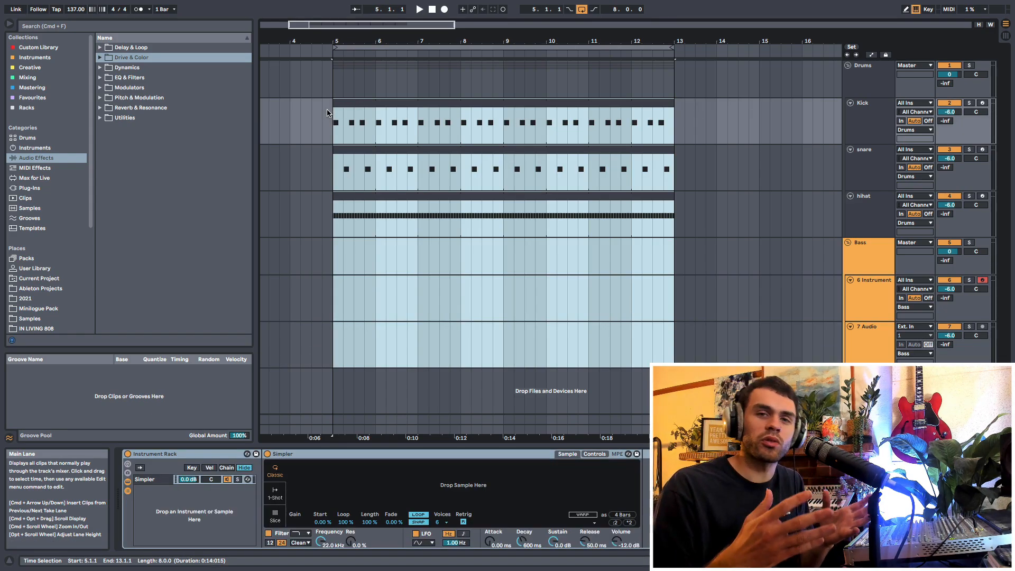
pyautogui.click(770, 100)
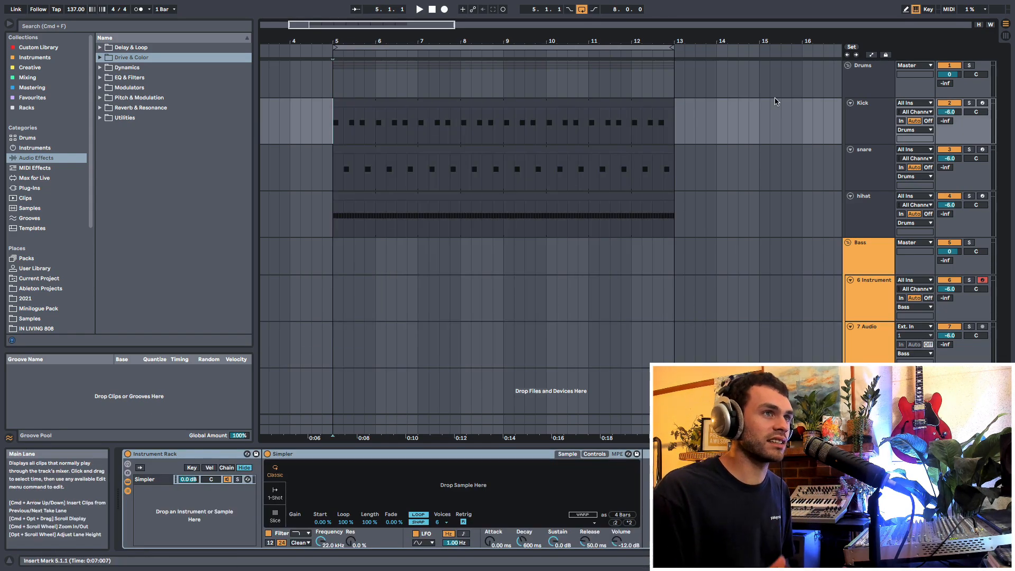
pyautogui.press('Tab')
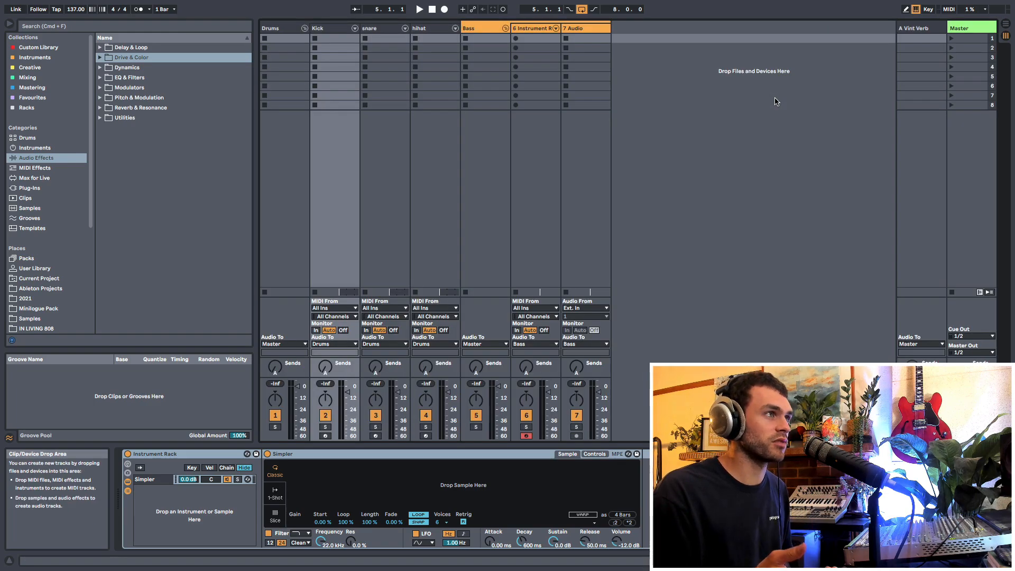
pyautogui.press('Tab')
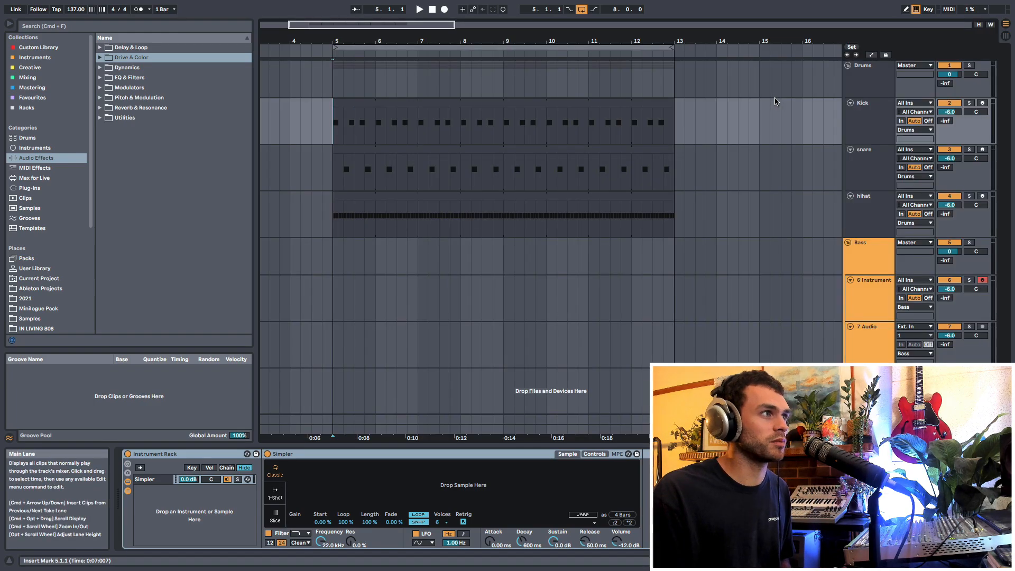
# - Examine the kick, snare and hihat MIDI patterns between bars 5 and 13 of the arrangement
pyautogui.moveTo(333, 136); pyautogui.dragTo(661, 138)
pyautogui.moveTo(332, 182); pyautogui.dragTo(670, 179)
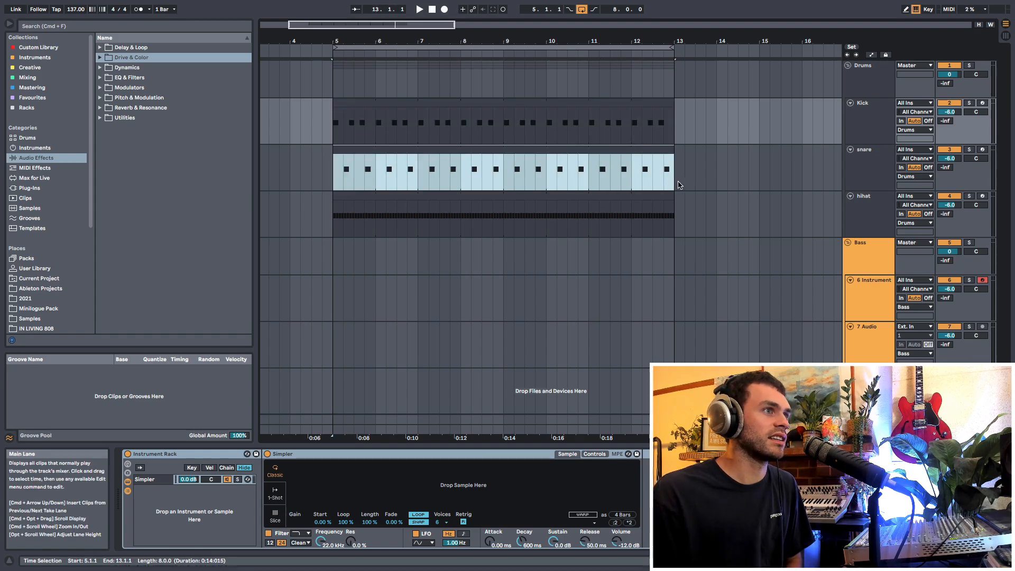
pyautogui.moveTo(327, 219)
pyautogui.mouseDown()
pyautogui.moveTo(670, 220)
pyautogui.moveTo(325, 221)
pyautogui.moveTo(331, 217)
pyautogui.mouseUp()
pyautogui.click(330, 138)
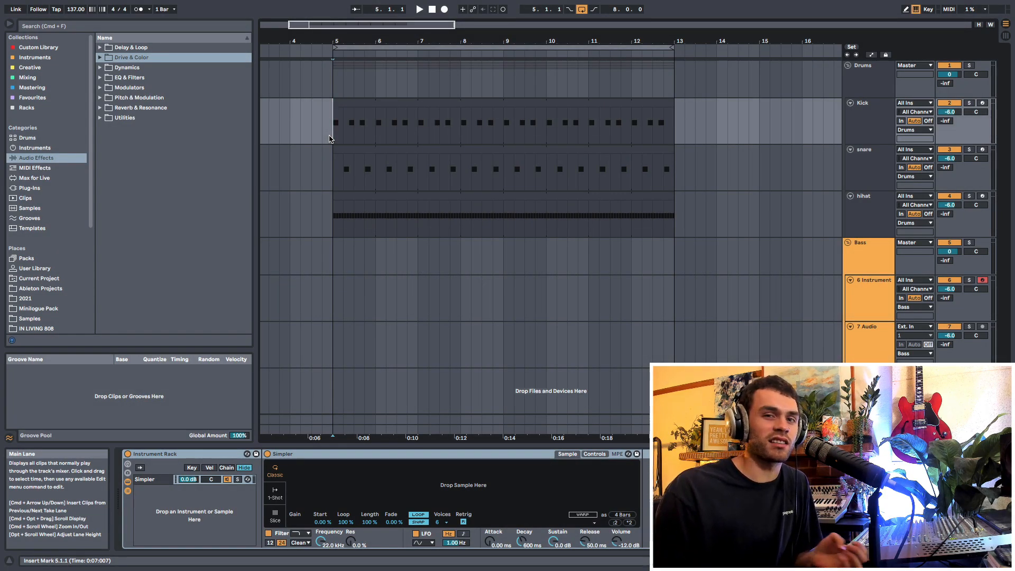
pyautogui.moveTo(332, 137); pyautogui.dragTo(675, 140)
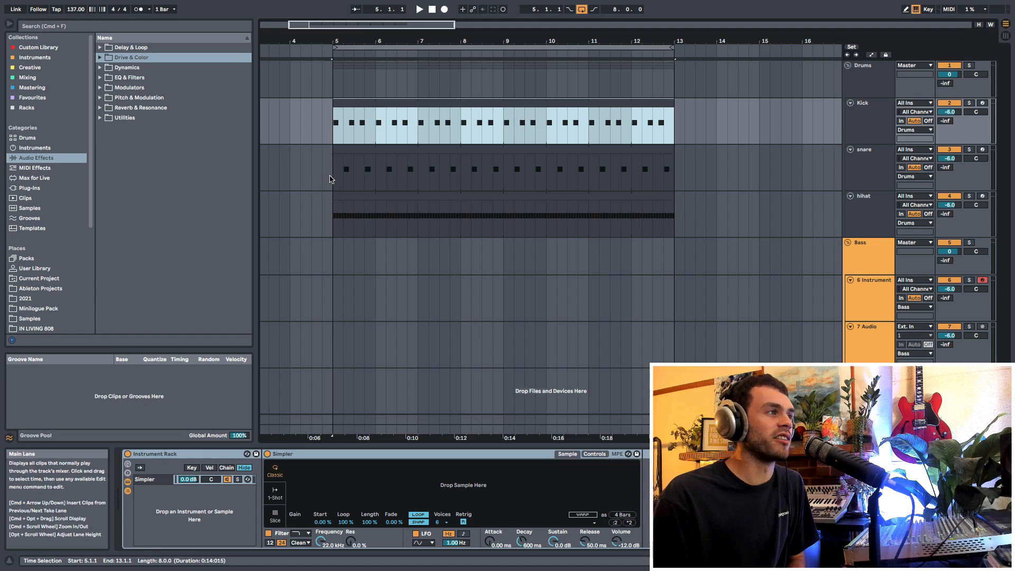
pyautogui.click(330, 180)
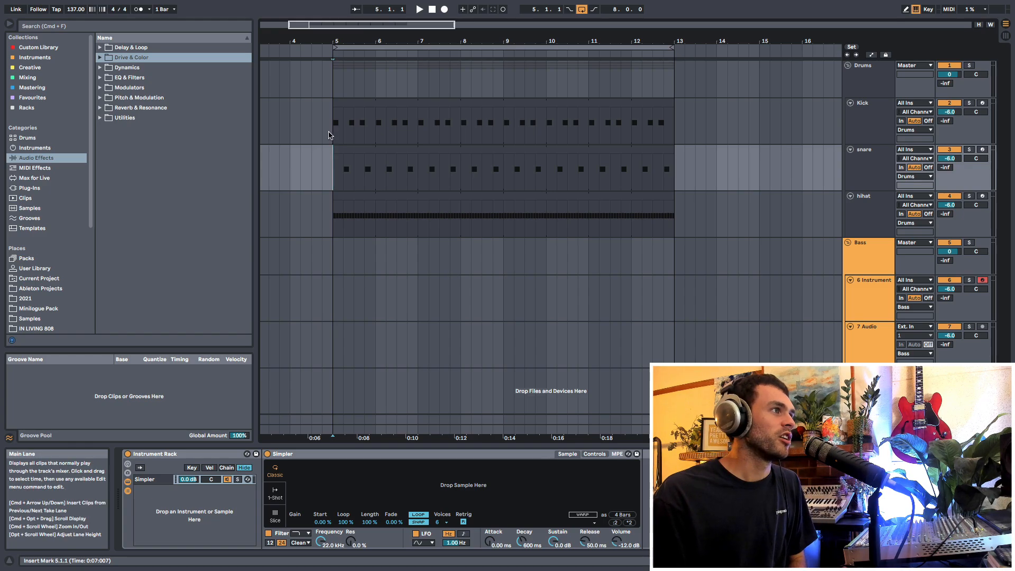
pyautogui.click(332, 136)
pyautogui.click(334, 169)
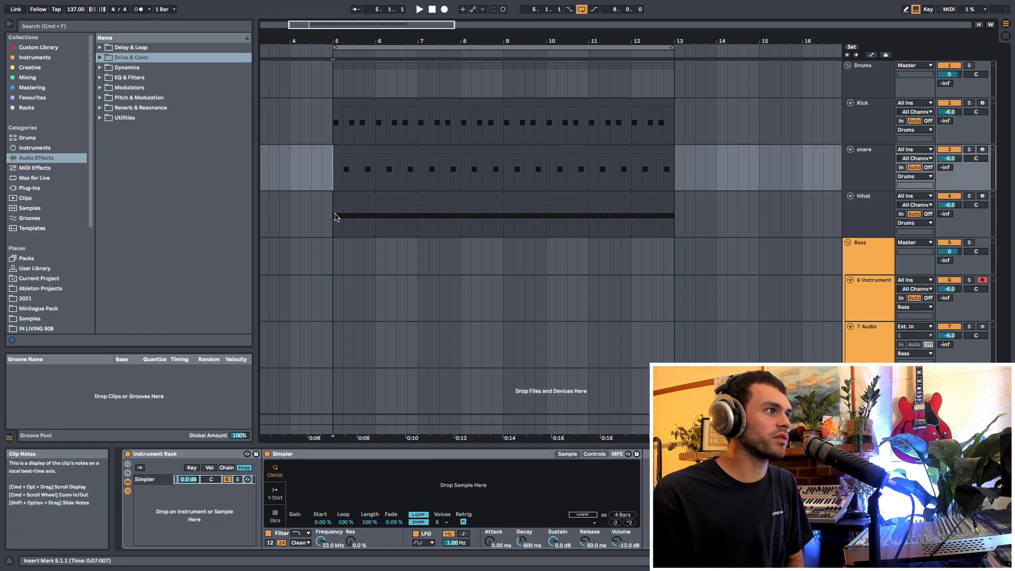
pyautogui.click(335, 216)
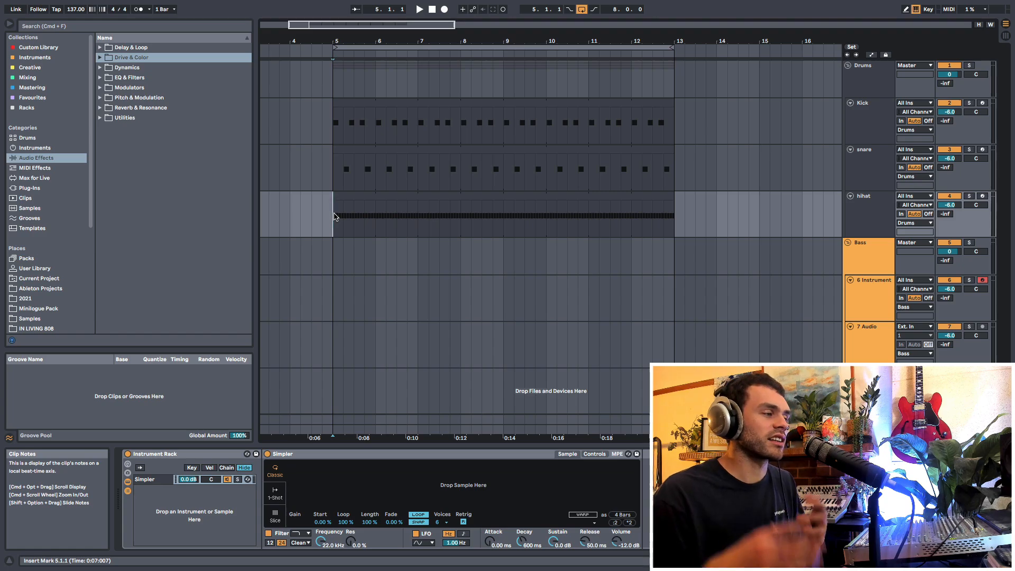
# - Inspect the Instrument Racks and loaded samples on the kick, snare and hihat tracks
pyautogui.click(335, 175)
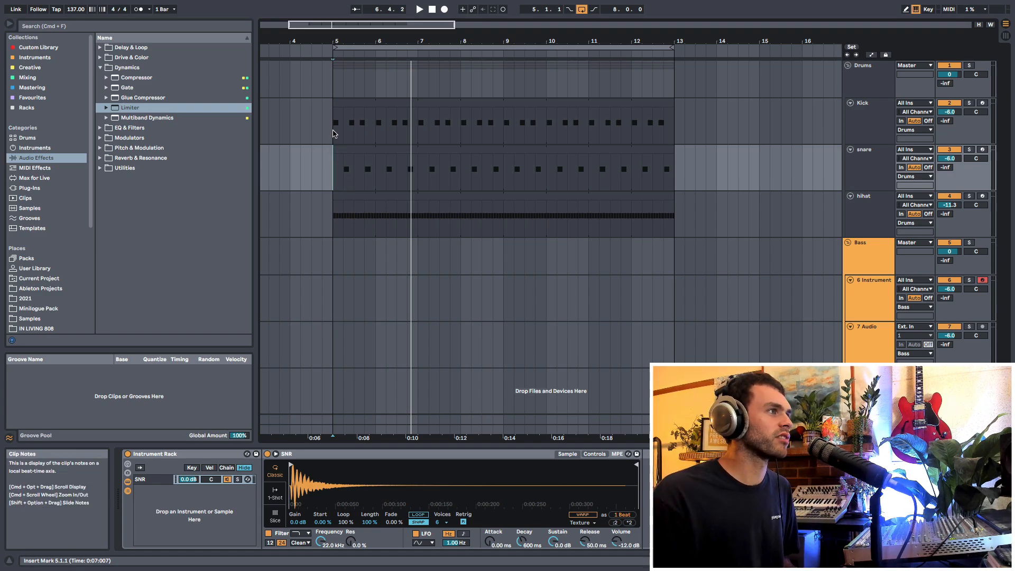
pyautogui.click(333, 132)
pyautogui.click(337, 169)
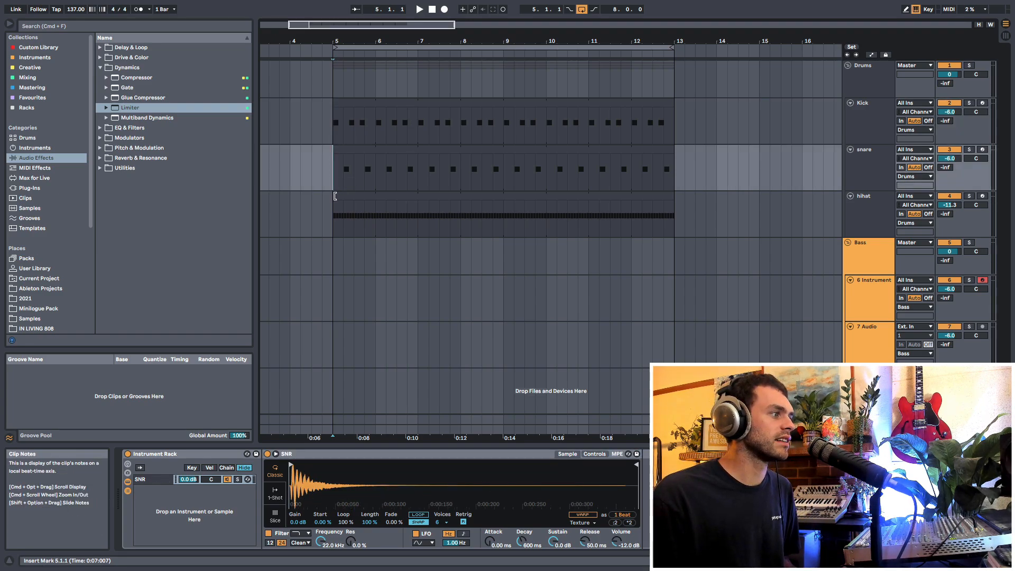
pyautogui.click(336, 218)
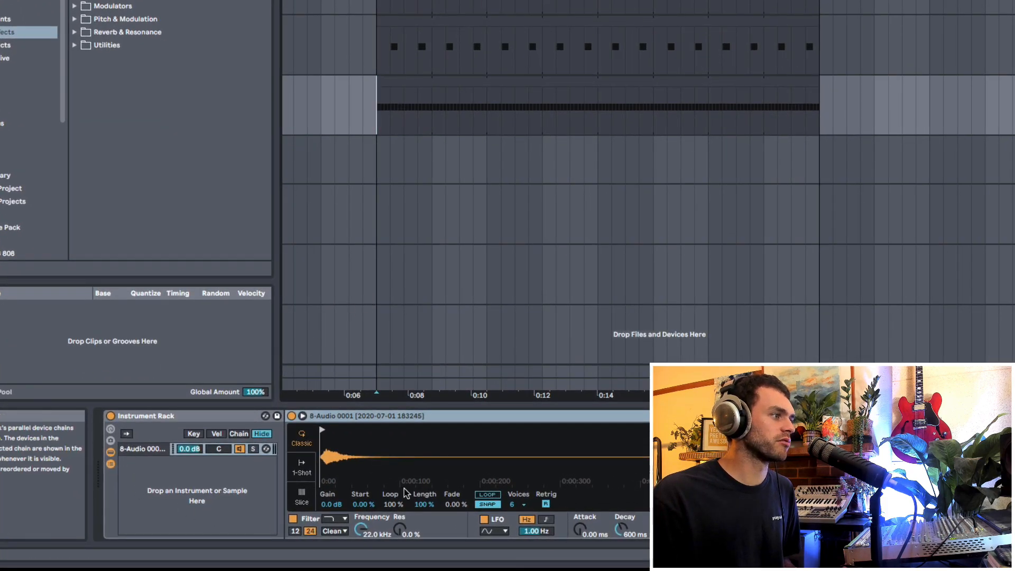
pyautogui.click(386, 51)
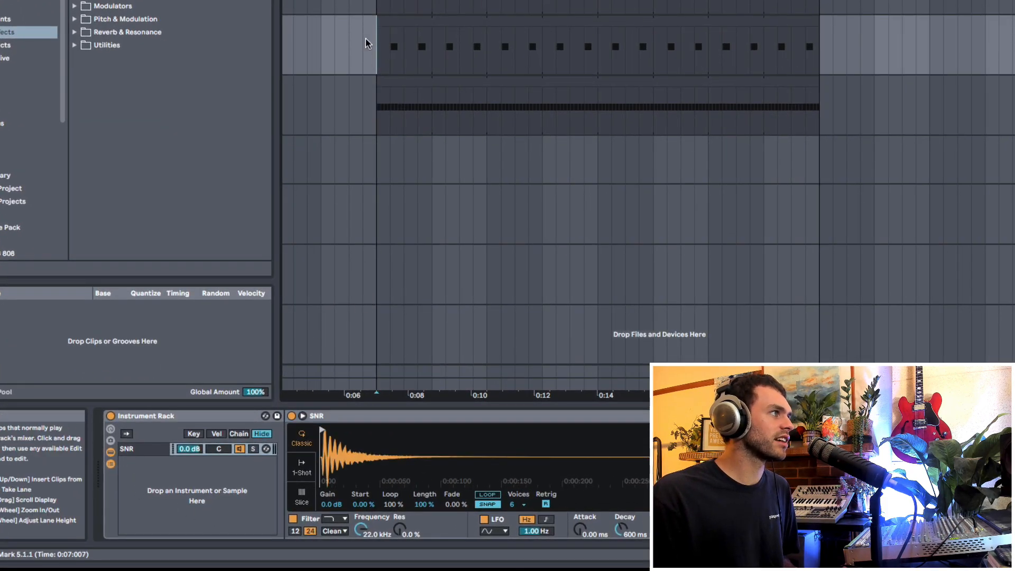
# - Layer Snare 02.wav from the Custom Library's BADEO Drums Snares folder as a new chain in the snare track's Instrument Rack
pyautogui.click(11, 1)
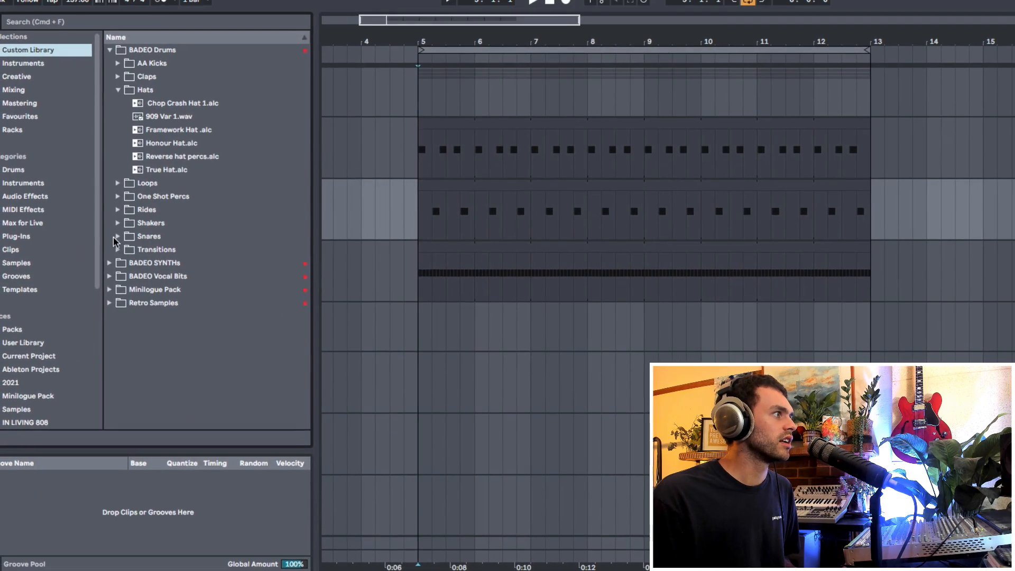
pyautogui.click(95, 75)
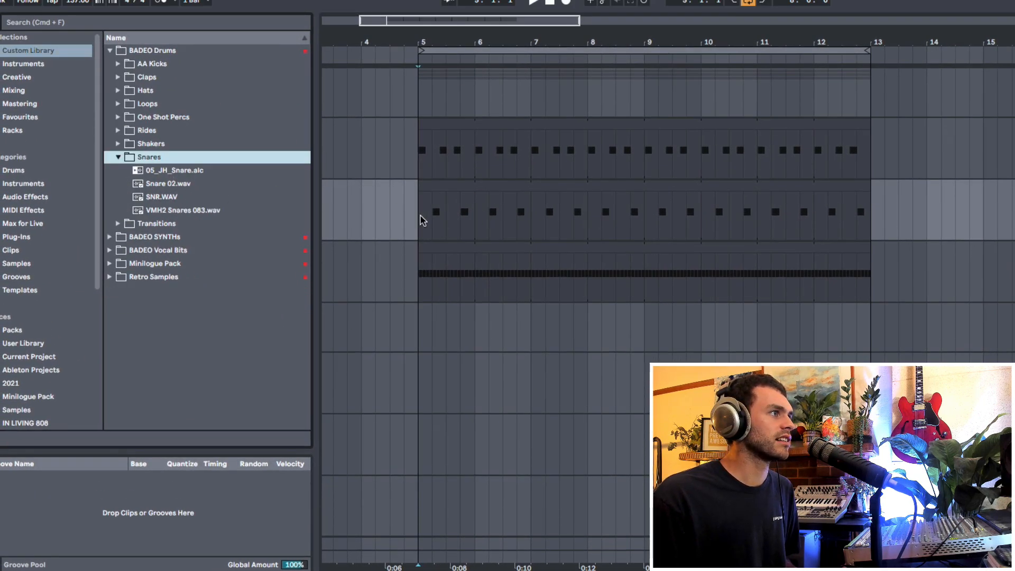
pyautogui.click(423, 221)
pyautogui.press('space')
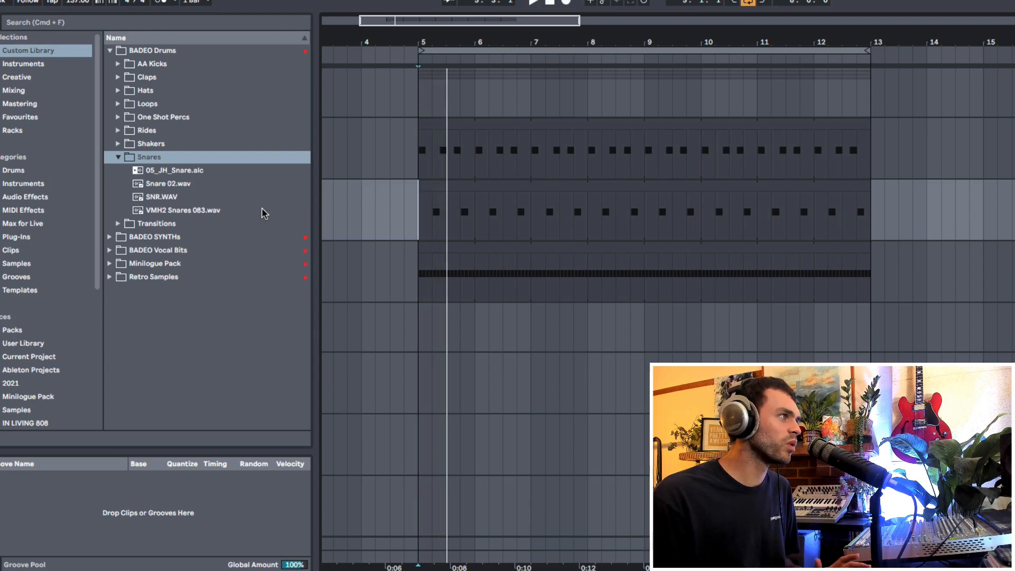
pyautogui.click(185, 184)
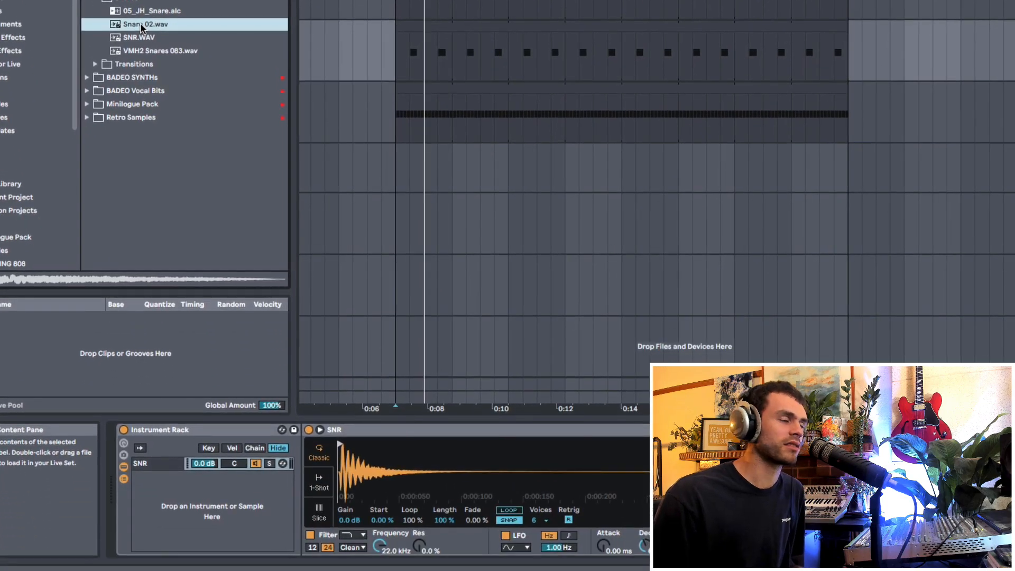
pyautogui.moveTo(163, 183); pyautogui.dragTo(191, 501)
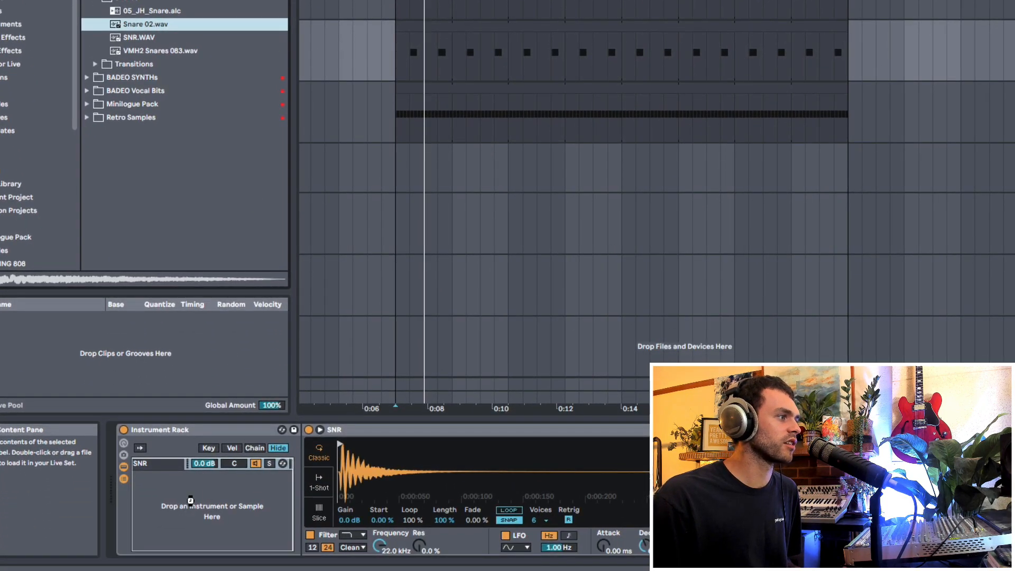
pyautogui.click(125, 478)
pyautogui.click(124, 471)
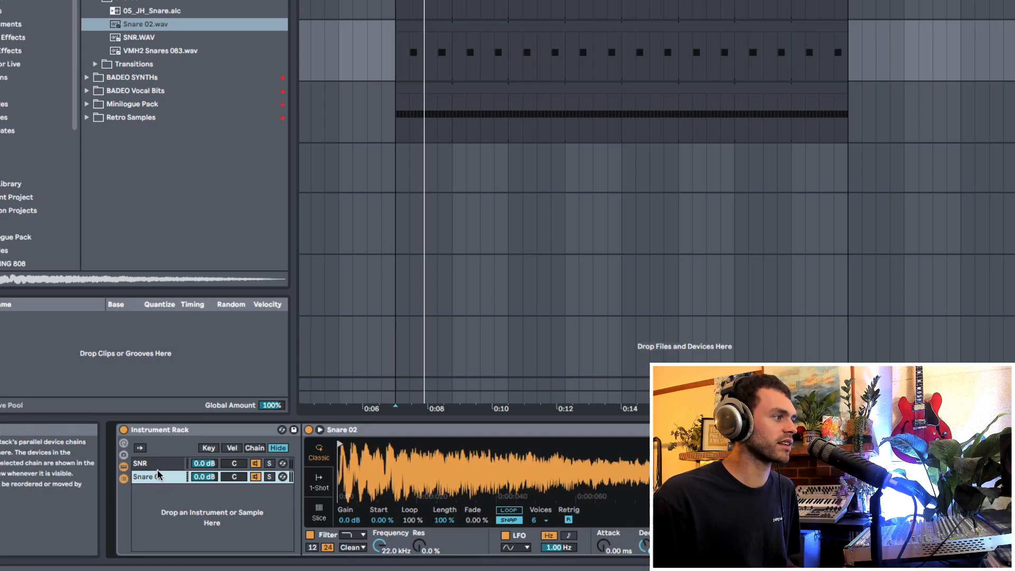
# - Lower the Snare 02 chain's volume to -7.4 dB while auditioning the layered snare
pyautogui.click(167, 463)
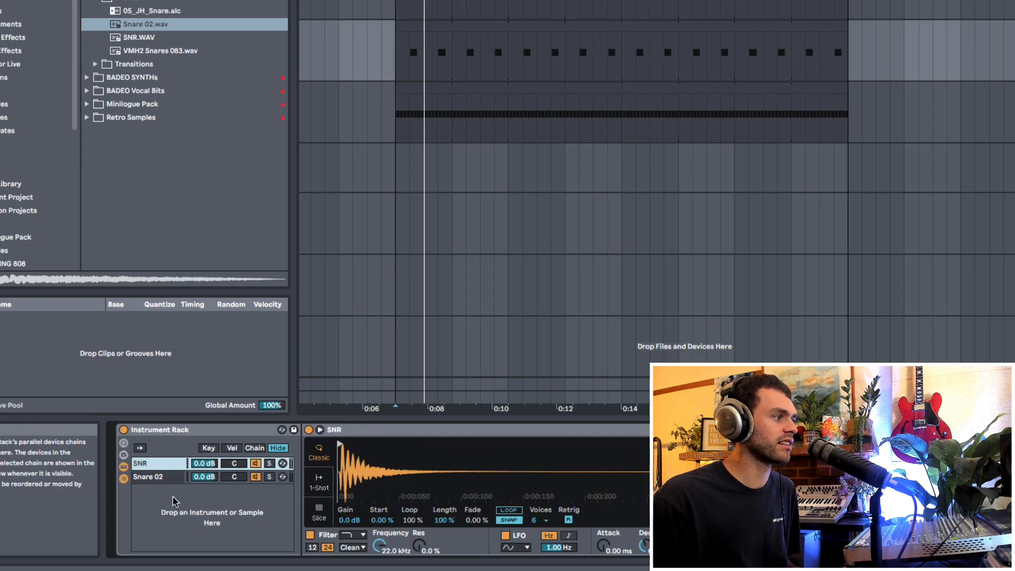
pyautogui.click(168, 476)
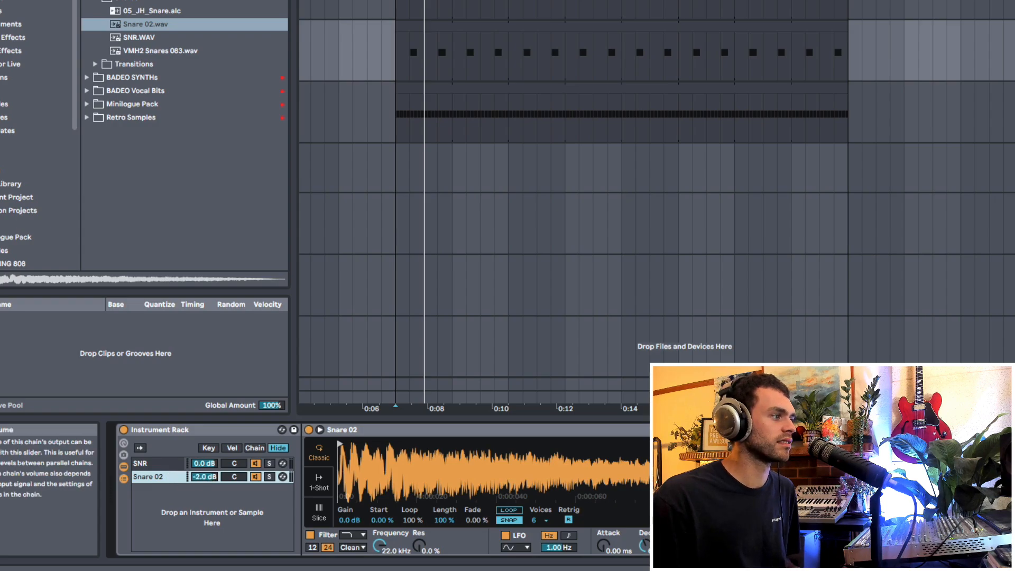
pyautogui.press('space')
pyautogui.moveTo(205, 477); pyautogui.dragTo(205, 491)
pyautogui.press('space')
# - Set the Snare 02 Simpler filter to high-pass with a cutoff of 812 Hz and audition the result
pyautogui.click(353, 536)
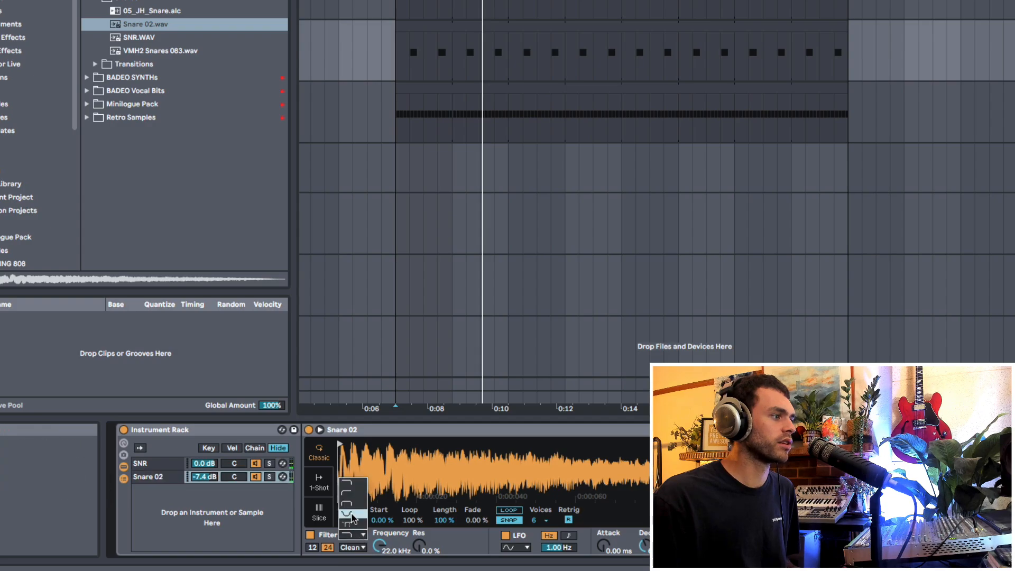
pyautogui.click(350, 493)
pyautogui.press('space')
pyautogui.moveTo(379, 546); pyautogui.dragTo(379, 570)
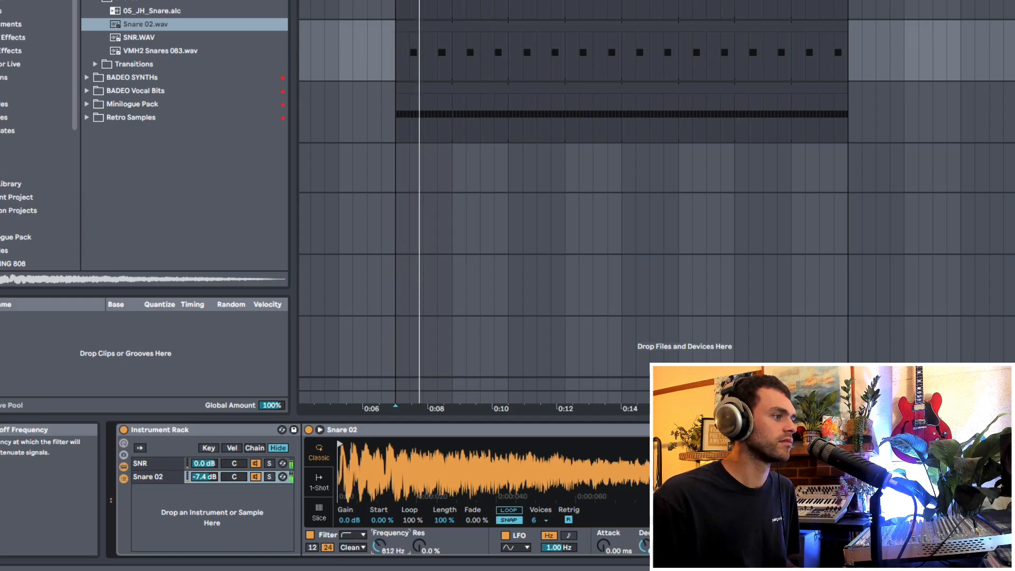
pyautogui.press('space')
pyautogui.press('space')
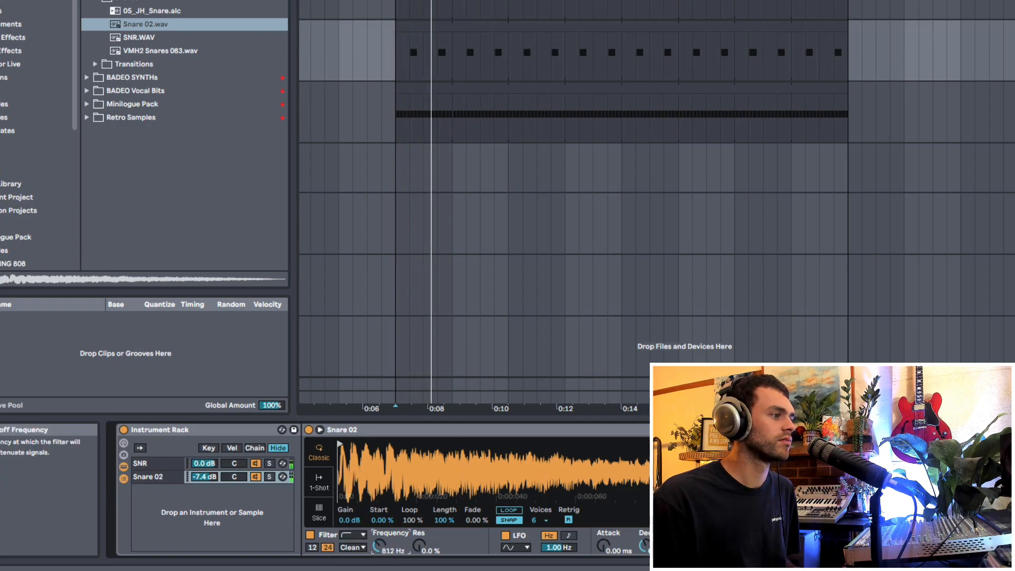
# - Inspect the Mono and Sides Utility devices on the Master track and audition the mix while toggling them with their mapped shortcuts
pyautogui.click(237, 432)
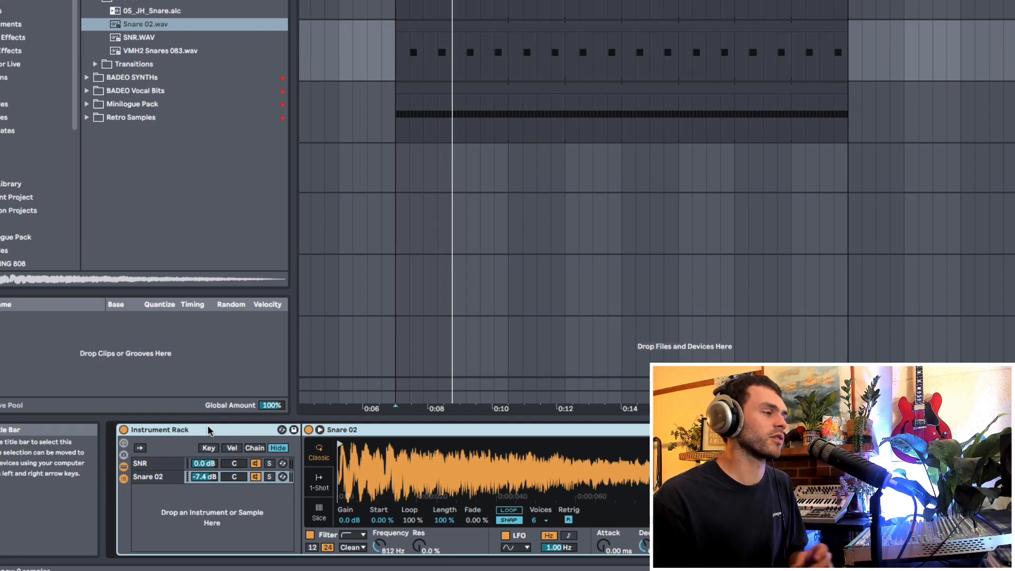
pyautogui.click(389, 218)
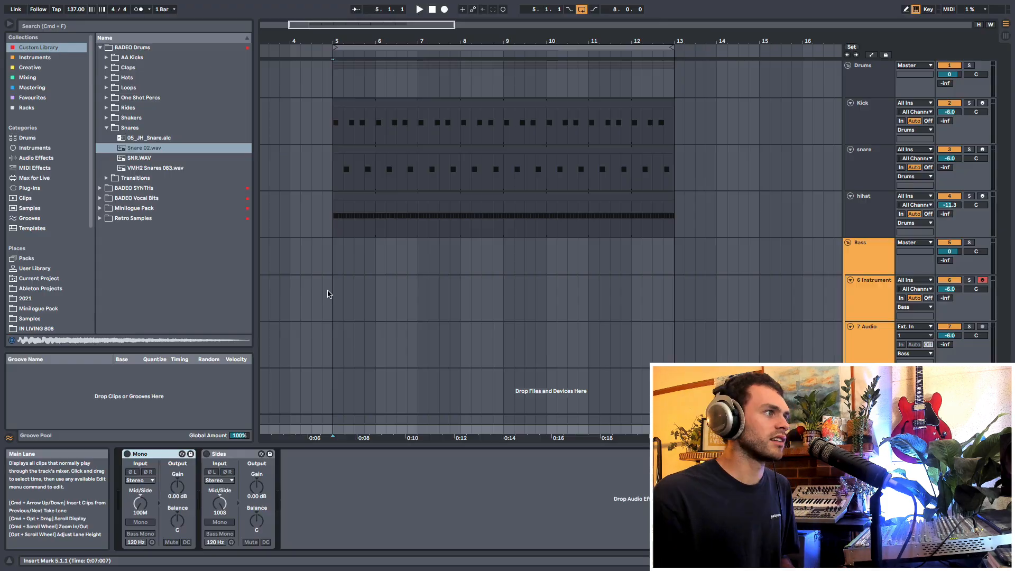
pyautogui.click(329, 294)
pyautogui.click(868, 420)
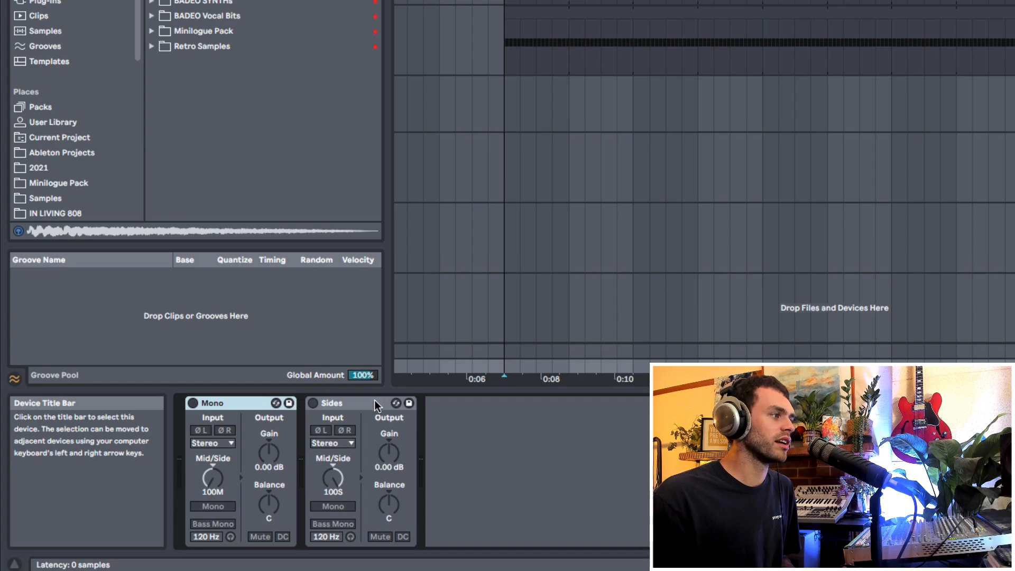
pyautogui.click(375, 403)
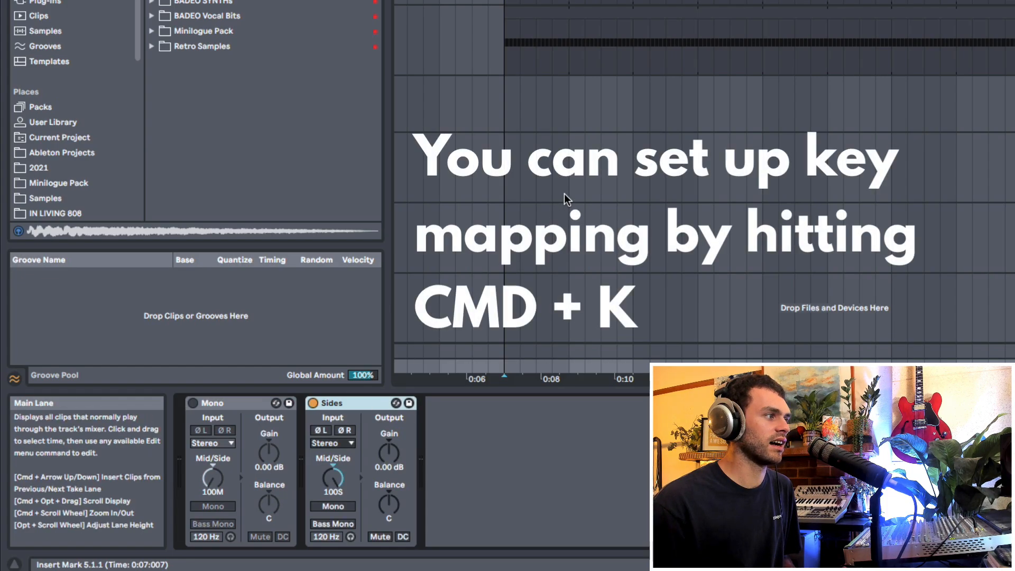
pyautogui.press('m')
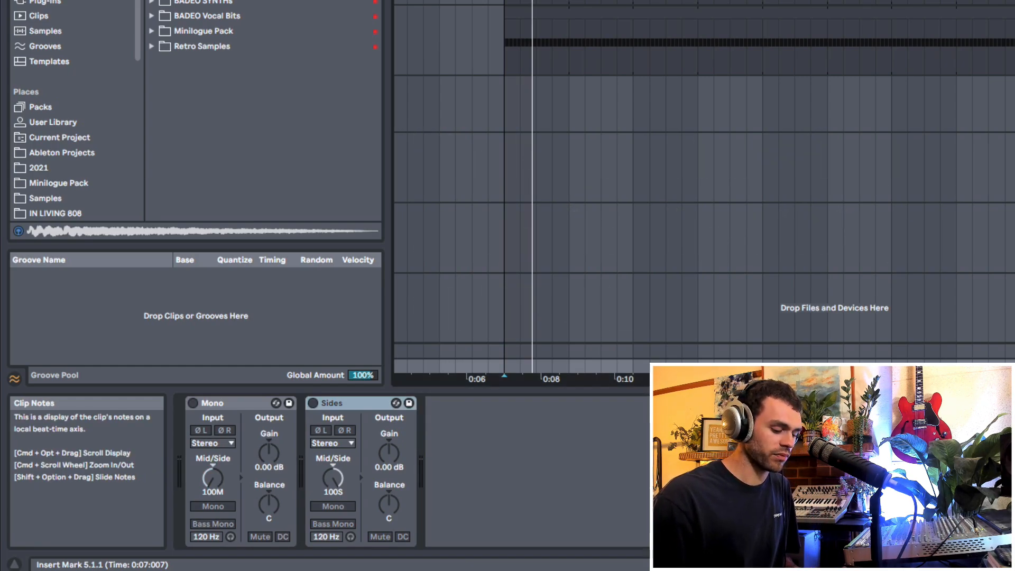
pyautogui.press('m')
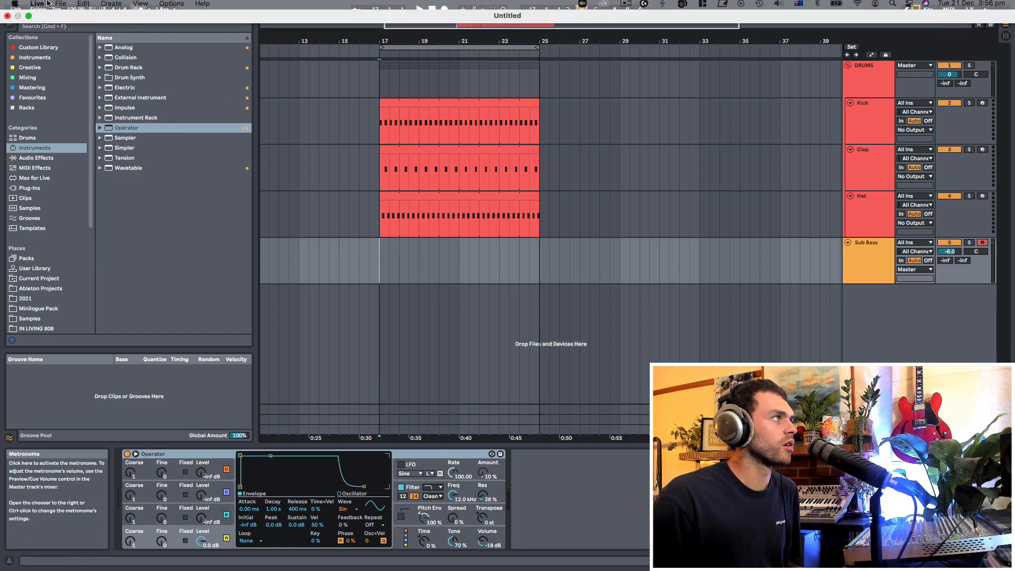
# - Review the option for saving the Live Set as a template and list the saved templates in the browser
pyautogui.click(60, 7)
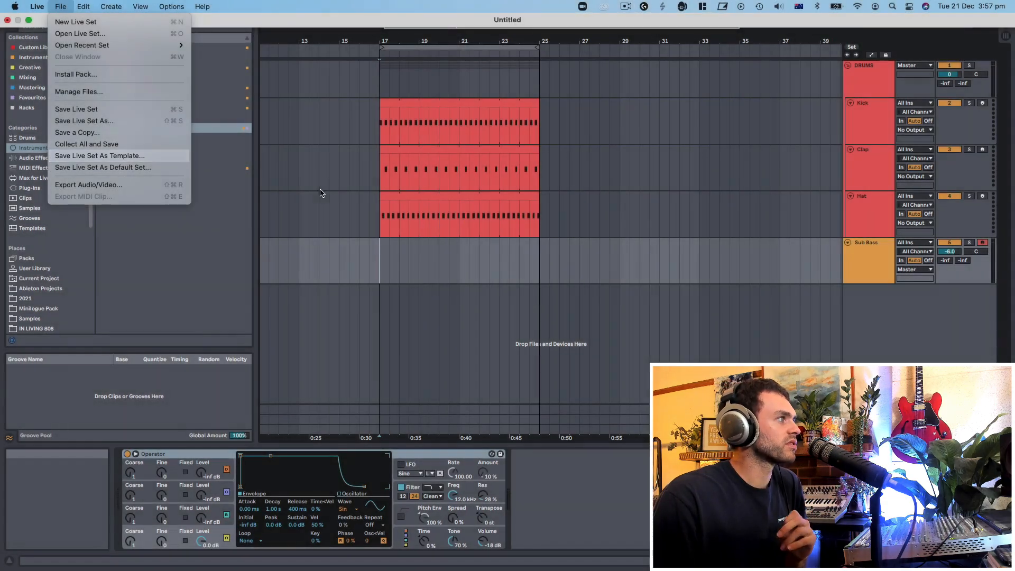
pyautogui.click(322, 192)
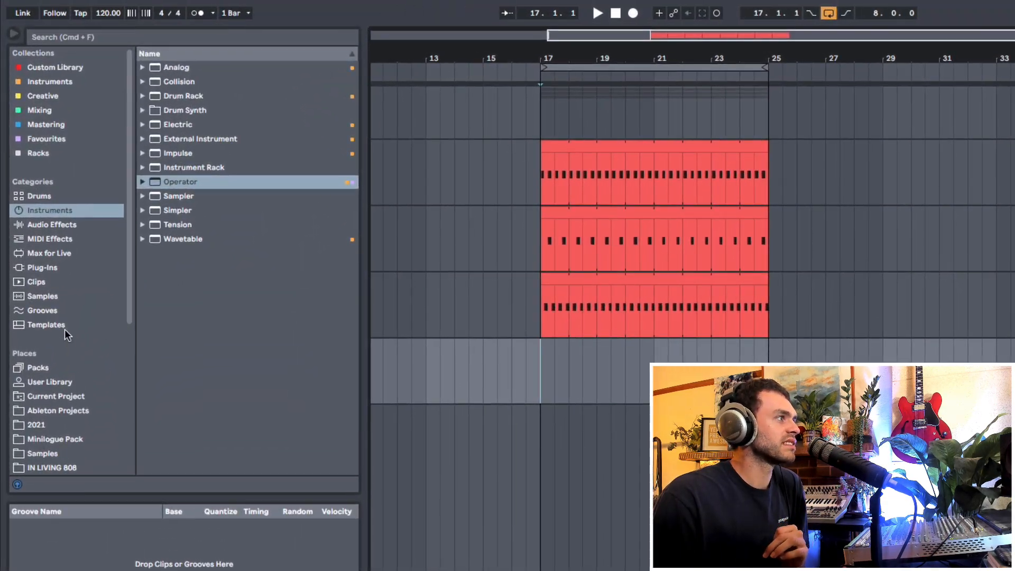
pyautogui.click(63, 326)
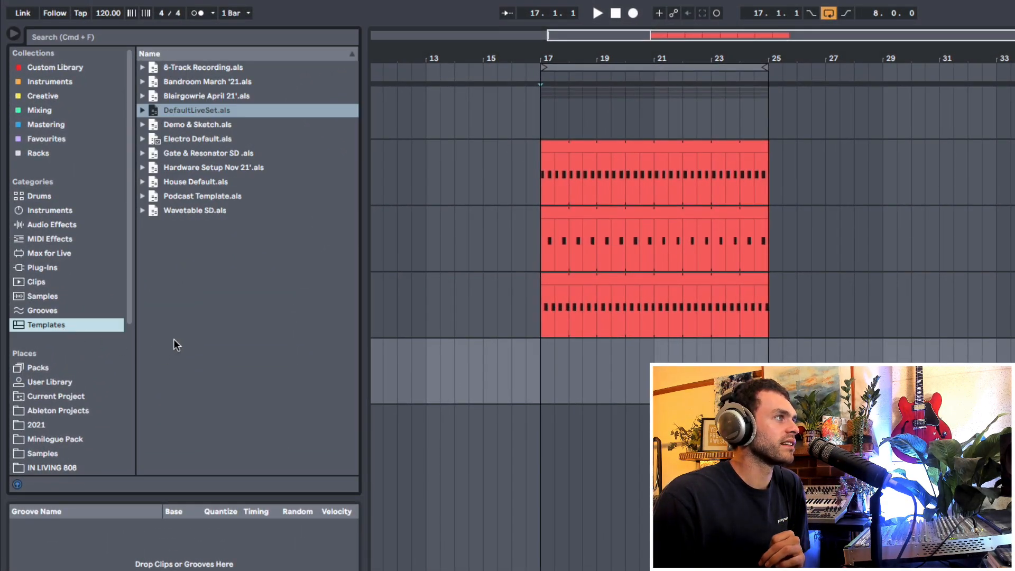
# - Open the House Default template from the saved templates without saving the current set
pyautogui.click(211, 183)
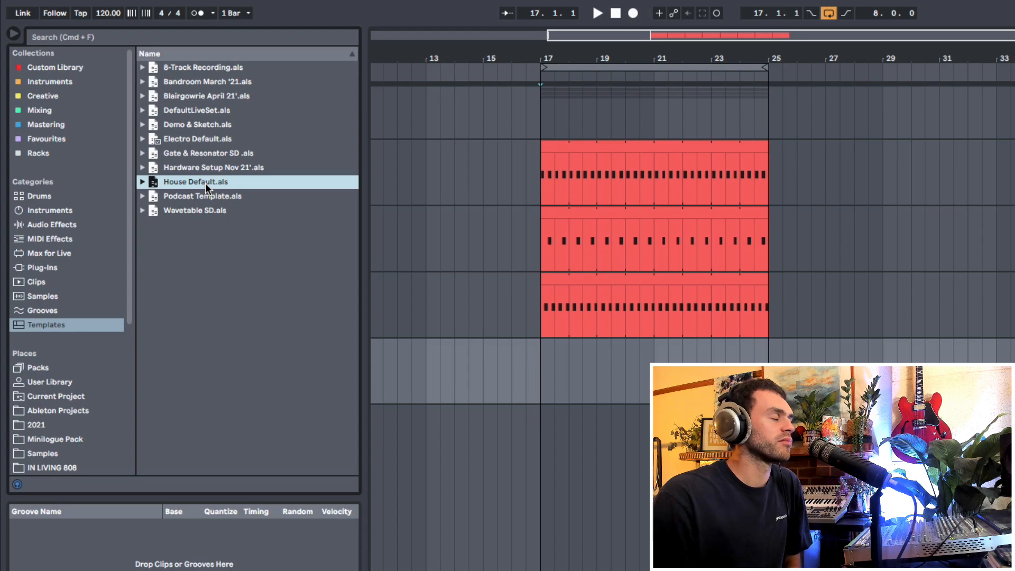
pyautogui.doubleClick(207, 183)
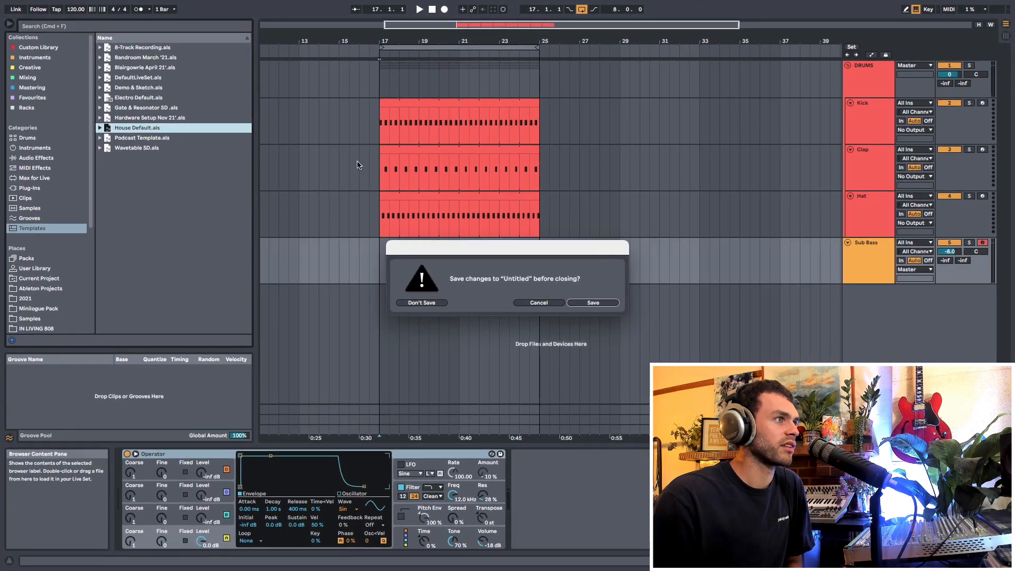
pyautogui.click(437, 301)
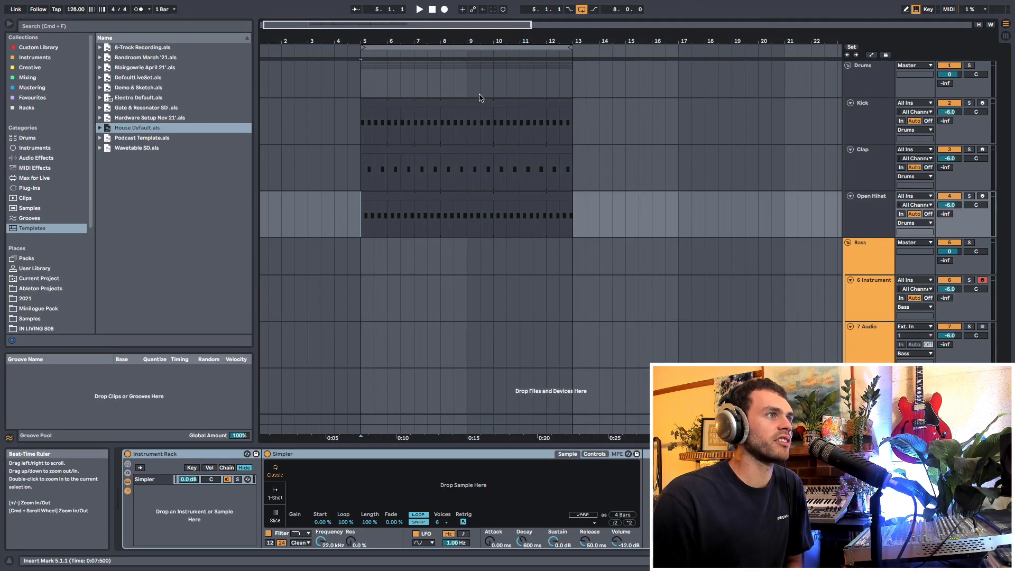
# - Review the House Default template's Kick, Clap and Open Hihat patterns and the instrument and audio tracks in the Bass group
pyautogui.click(867, 126)
pyautogui.click(870, 222)
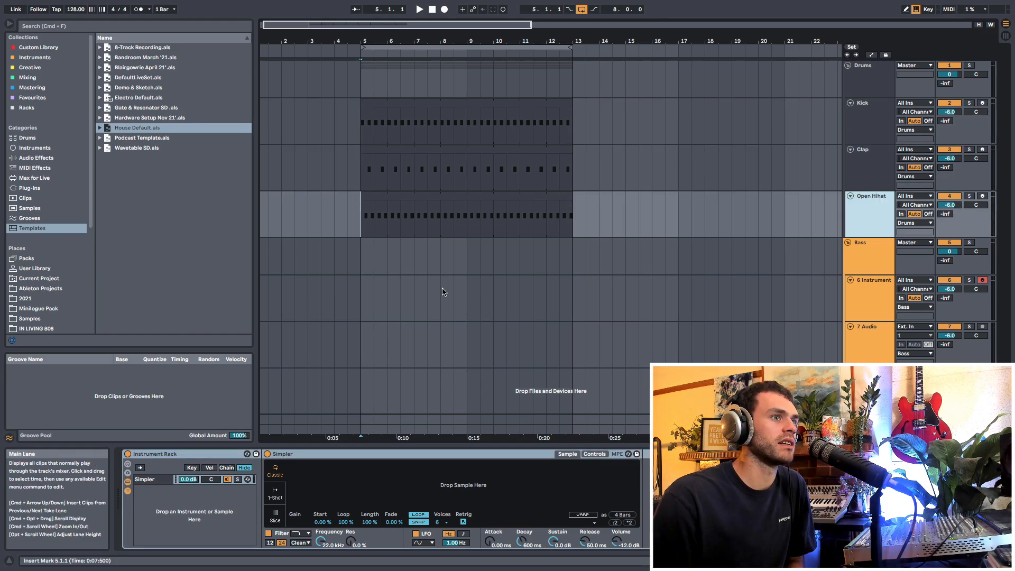
pyautogui.click(383, 338)
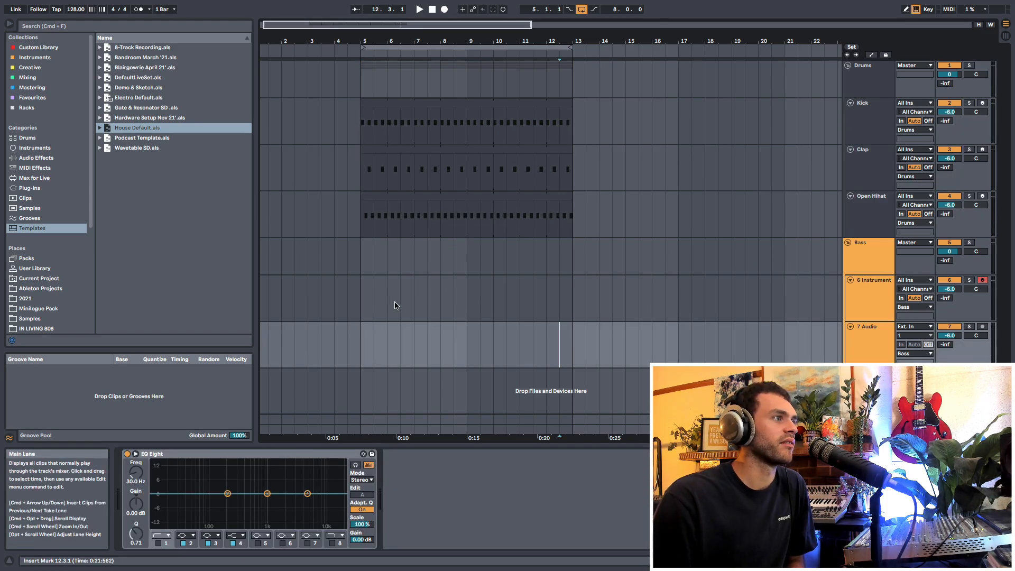
pyautogui.click(359, 312)
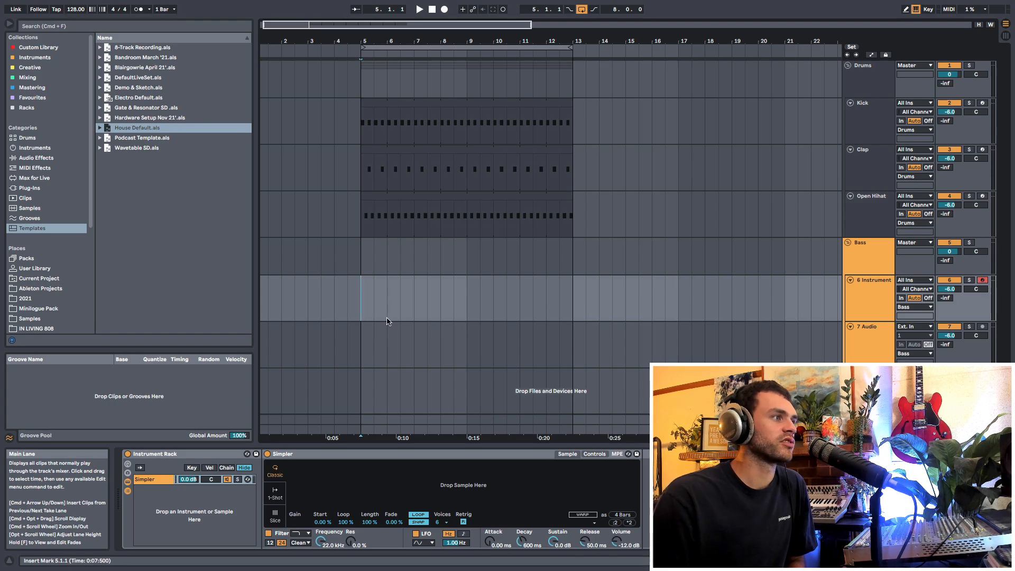
pyautogui.click(369, 354)
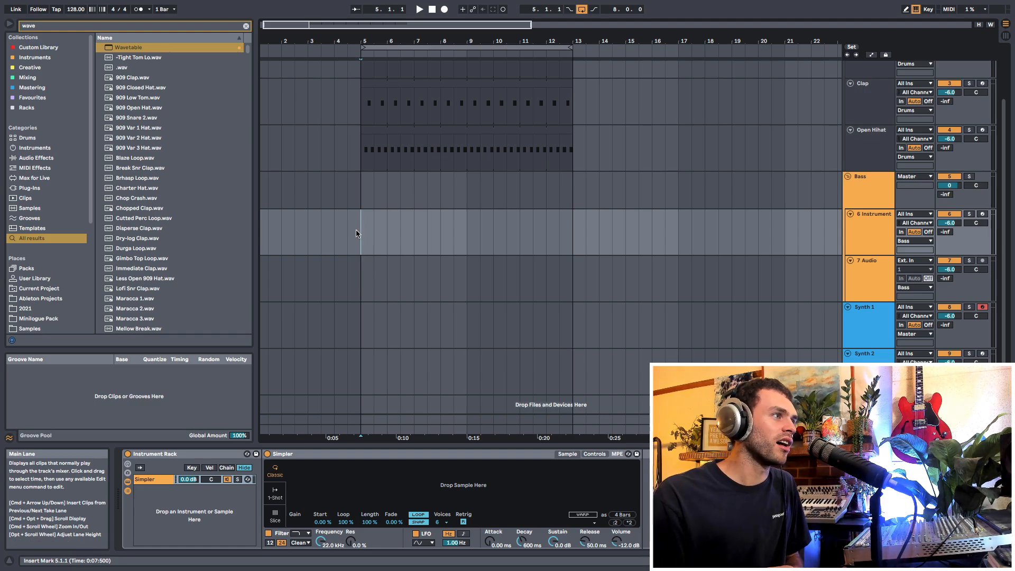
pyautogui.moveTo(357, 233); pyautogui.dragTo(539, 240)
pyautogui.moveTo(365, 291); pyautogui.dragTo(492, 292)
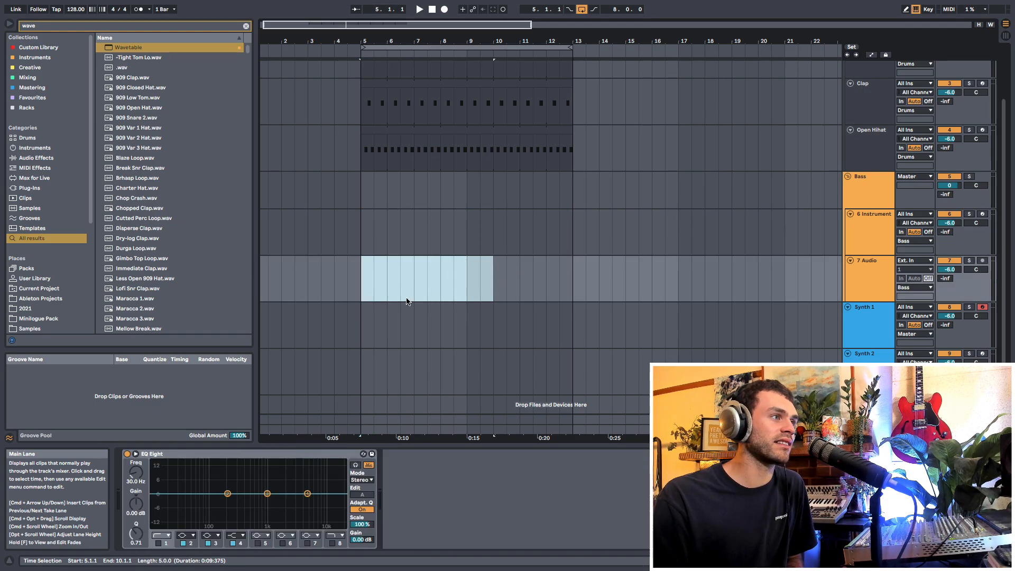
pyautogui.moveTo(352, 238); pyautogui.dragTo(453, 236)
pyautogui.scroll(3, 436, 227)
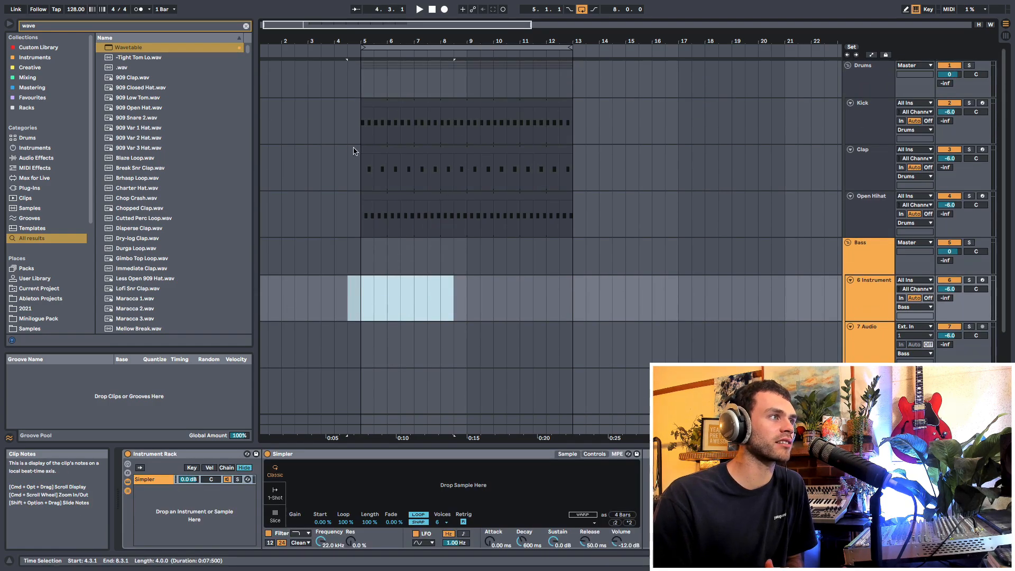
pyautogui.moveTo(366, 131); pyautogui.dragTo(559, 131)
pyautogui.scroll(-1, 513, 207)
pyautogui.moveTo(364, 171); pyautogui.dragTo(493, 170)
pyautogui.moveTo(361, 216); pyautogui.dragTo(550, 206)
pyautogui.moveTo(364, 292); pyautogui.dragTo(511, 292)
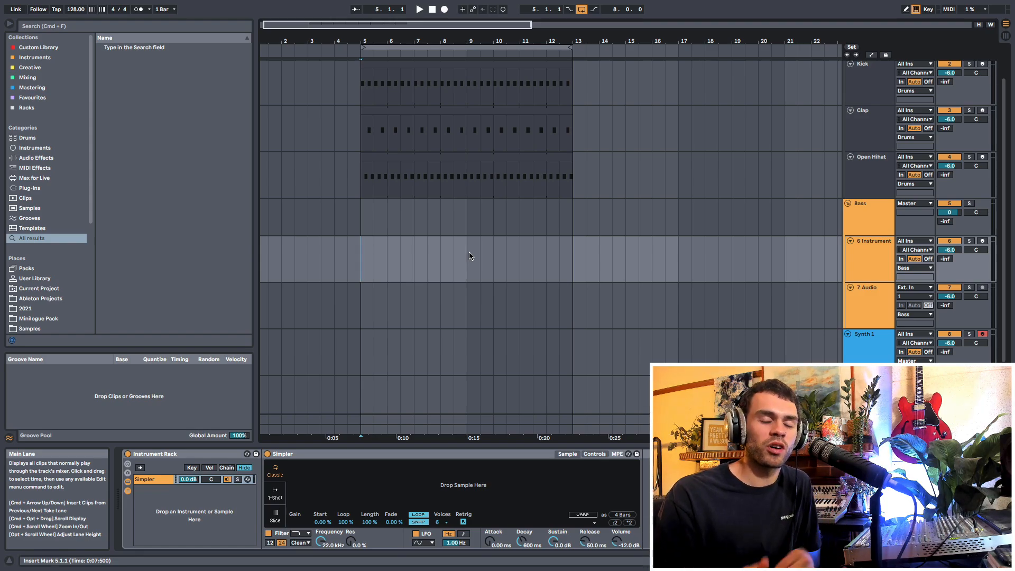
pyautogui.scroll(1, 470, 256)
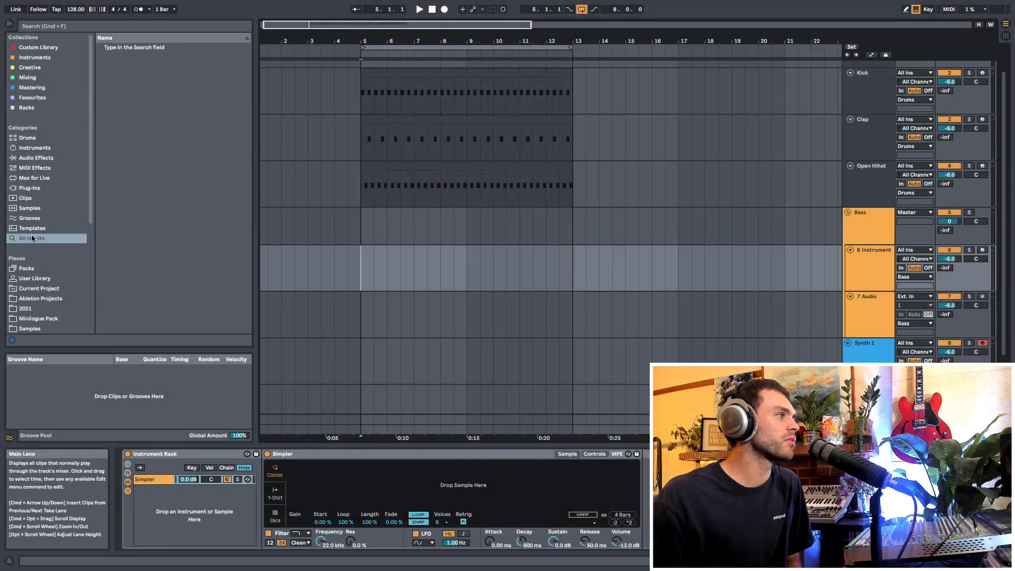
# - Open the Wavetable SD template from the saved templates without saving the current set
pyautogui.click(33, 232)
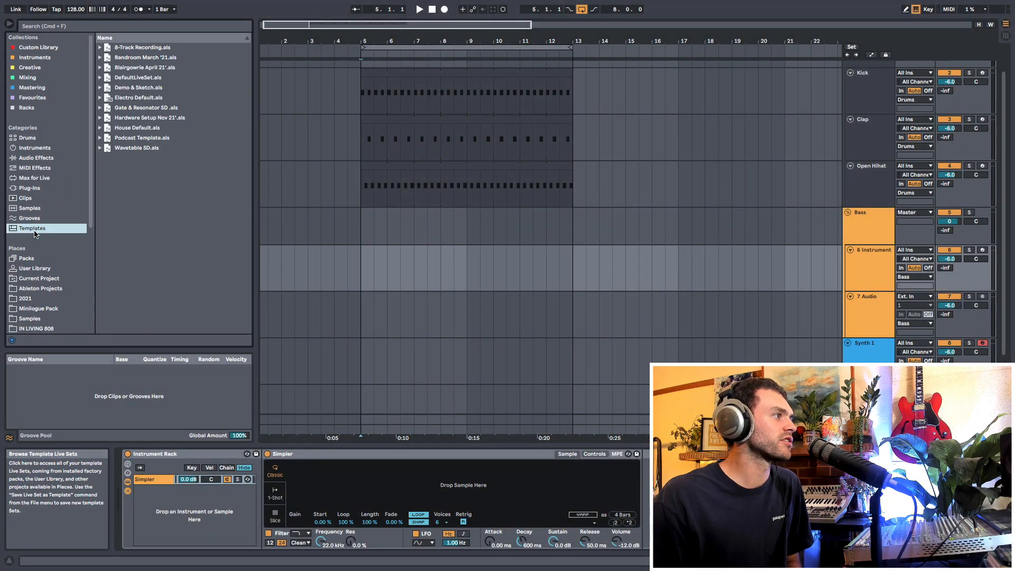
pyautogui.click(148, 149)
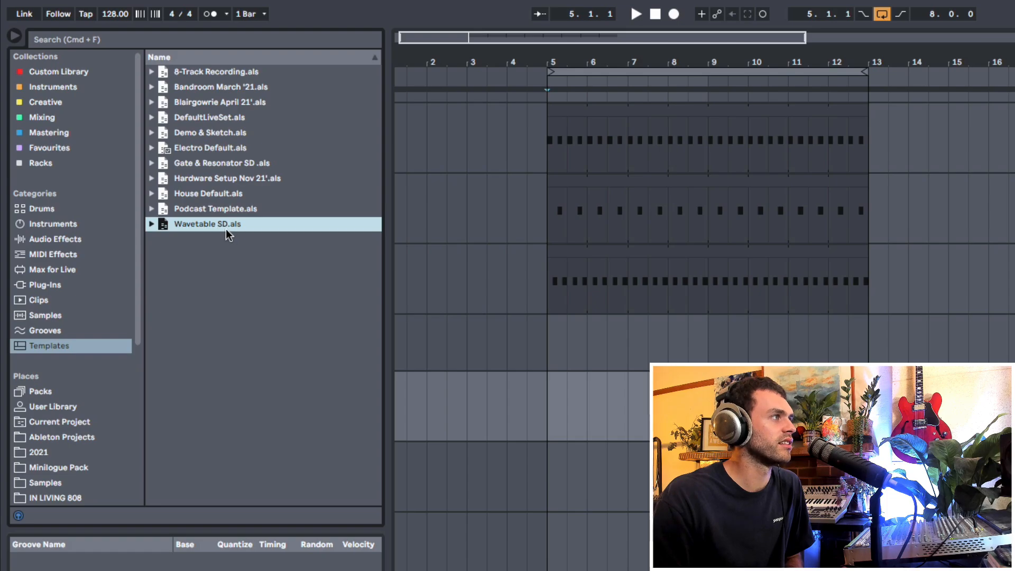
pyautogui.doubleClick(226, 230)
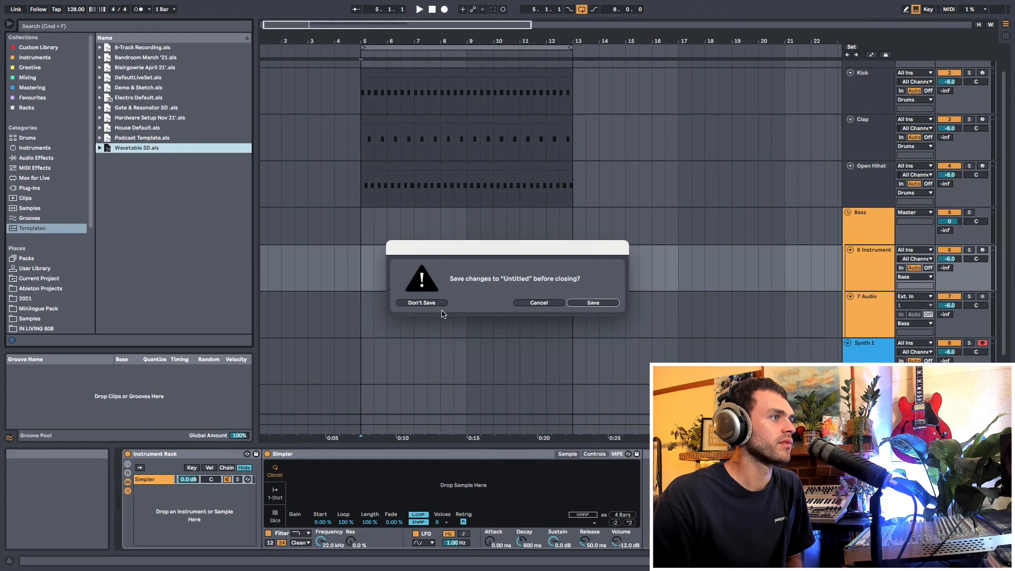
pyautogui.click(421, 303)
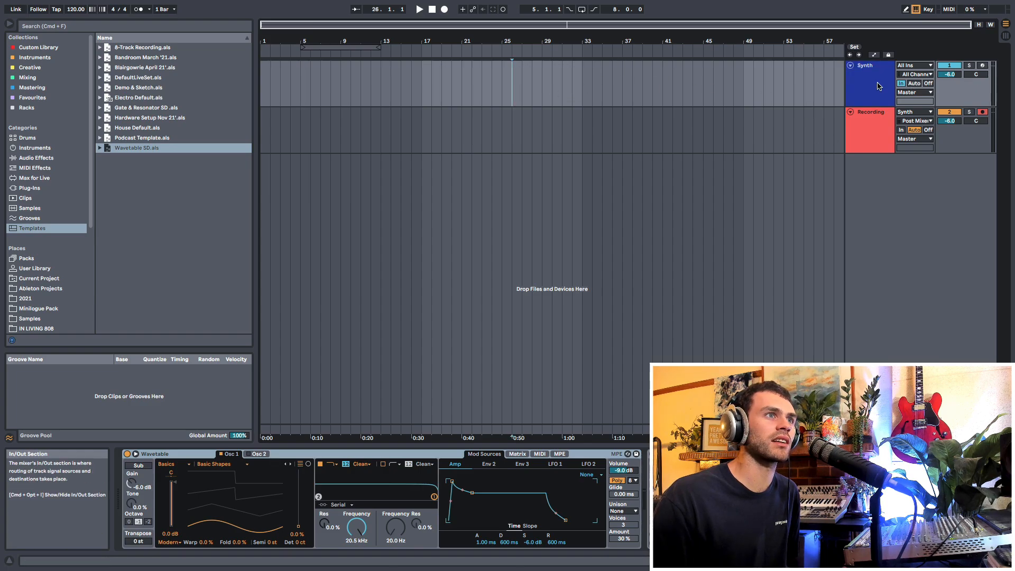
# - Inspect the Synth and Recording tracks and set Wavetable's oscillator 1 position to 60%
pyautogui.press('Down')
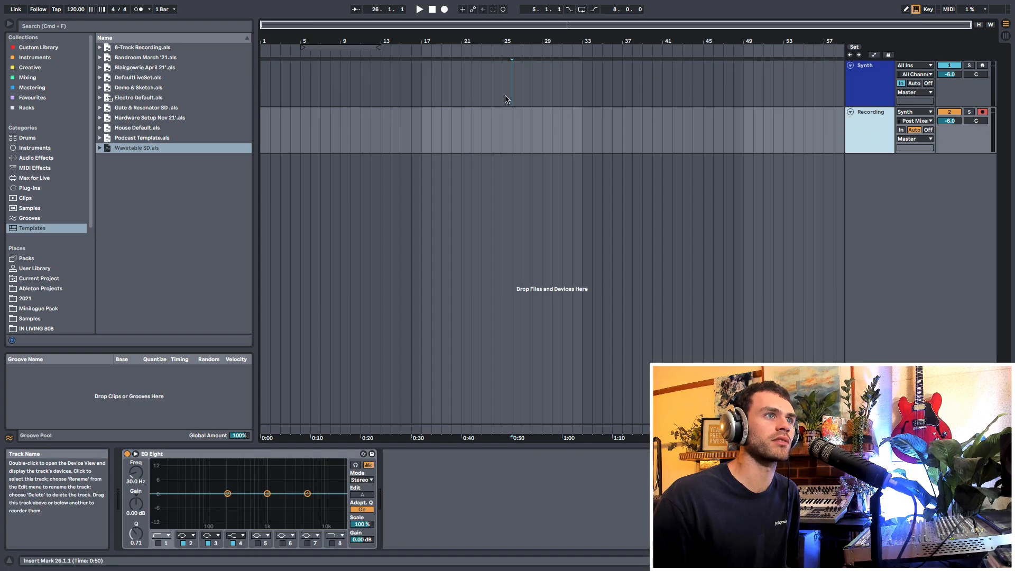
pyautogui.click(304, 85)
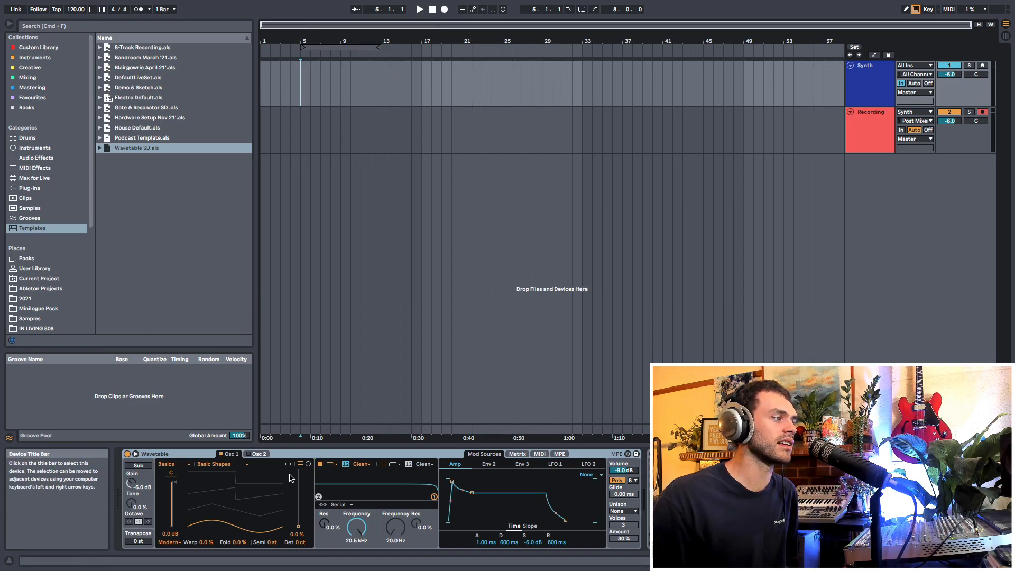
pyautogui.moveTo(270, 479); pyautogui.dragTo(256, 498)
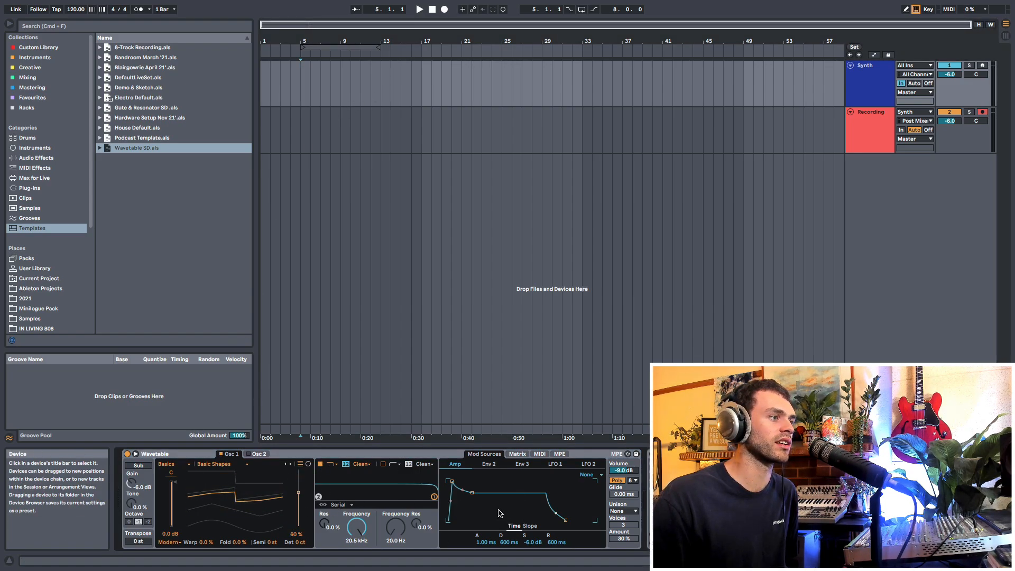
pyautogui.click(582, 457)
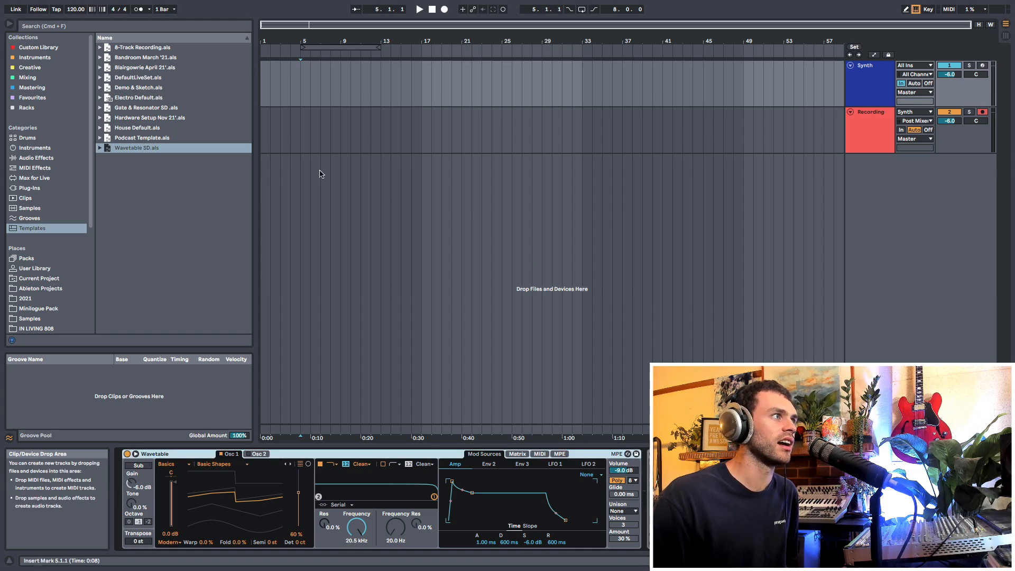
pyautogui.moveTo(299, 133); pyautogui.dragTo(672, 133)
pyautogui.click(301, 80)
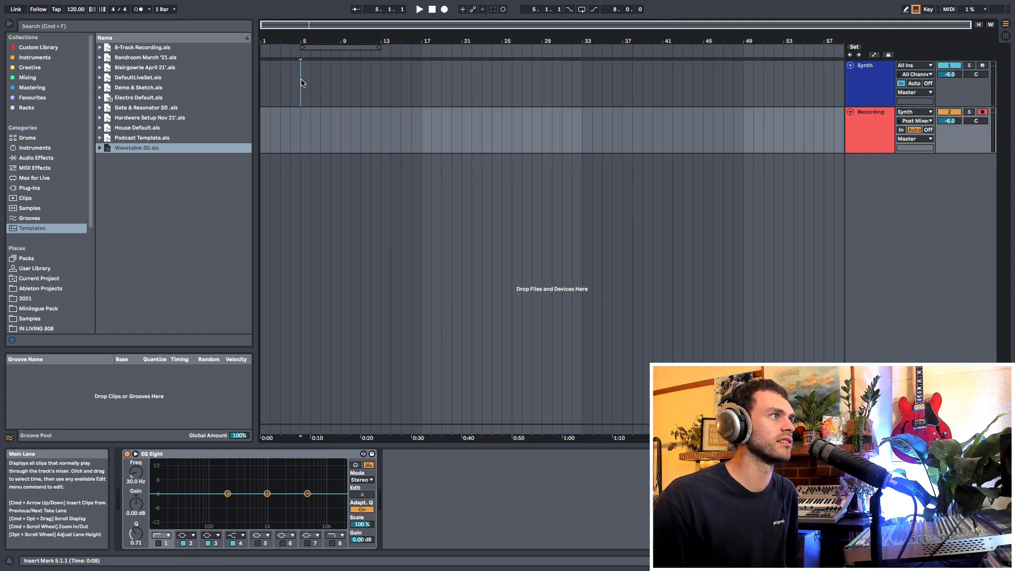
# - Start recording the synth from bar 5 while setting Wavetable's first filter frequency to 265 Hz and oscillator 1 position to 30%
pyautogui.click(444, 10)
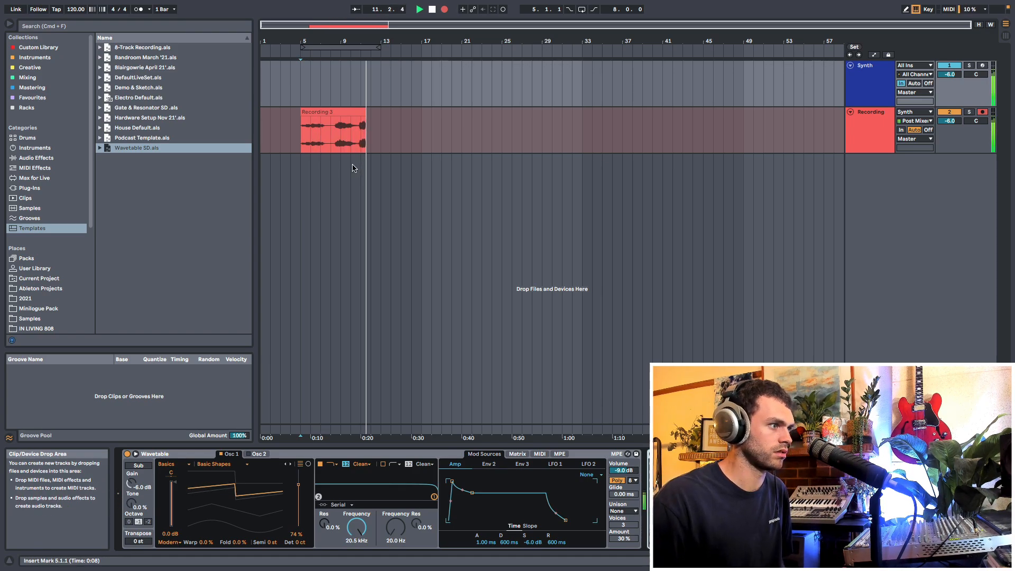
pyautogui.press('q')
pyautogui.moveTo(363, 533)
pyautogui.mouseDown()
pyautogui.moveTo(354, 511)
pyautogui.moveTo(355, 532)
pyautogui.mouseUp()
pyautogui.moveTo(272, 515); pyautogui.dragTo(272, 514)
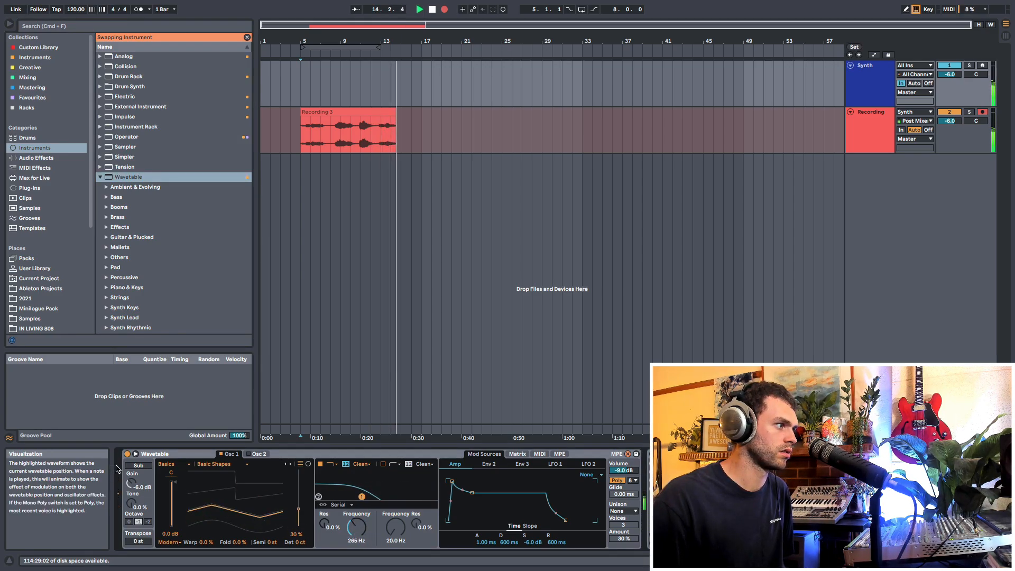
# - Enable Wavetable's sub oscillator, load Pulse Dual at 66% position in oscillator 1, and set the first filter to 543 Hz with 43% resonance
pyautogui.click(139, 465)
pyautogui.click(214, 464)
pyautogui.click(216, 377)
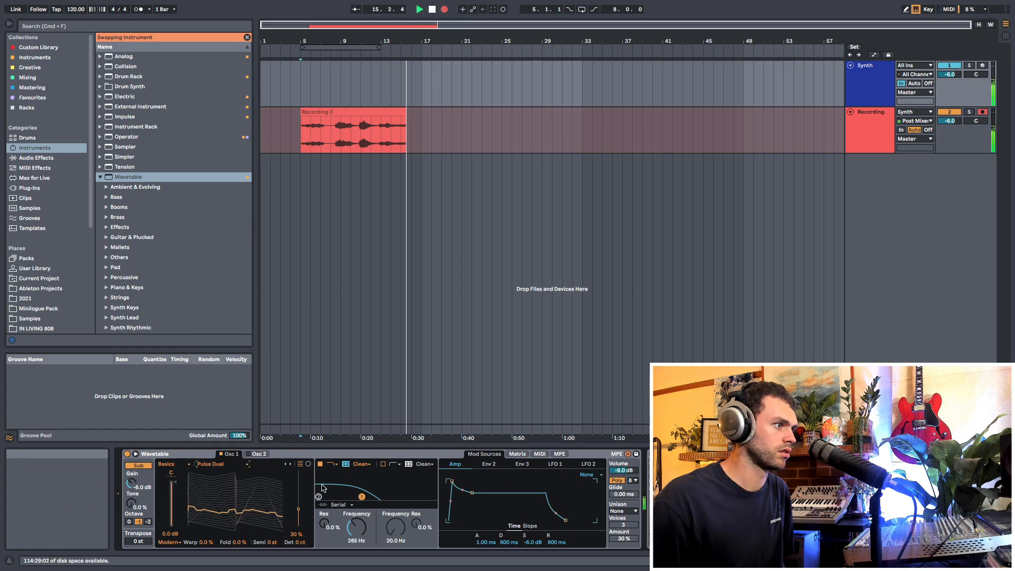
pyautogui.moveTo(286, 507); pyautogui.dragTo(286, 508)
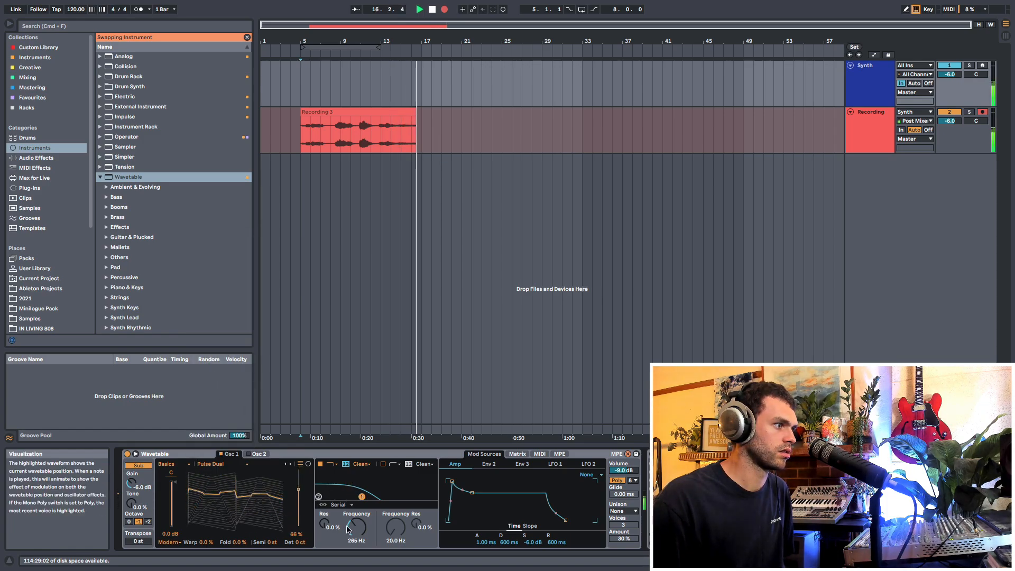
pyautogui.moveTo(357, 527)
pyautogui.mouseDown()
pyautogui.moveTo(357, 504)
pyautogui.moveTo(324, 498)
pyautogui.moveTo(363, 543)
pyautogui.mouseUp()
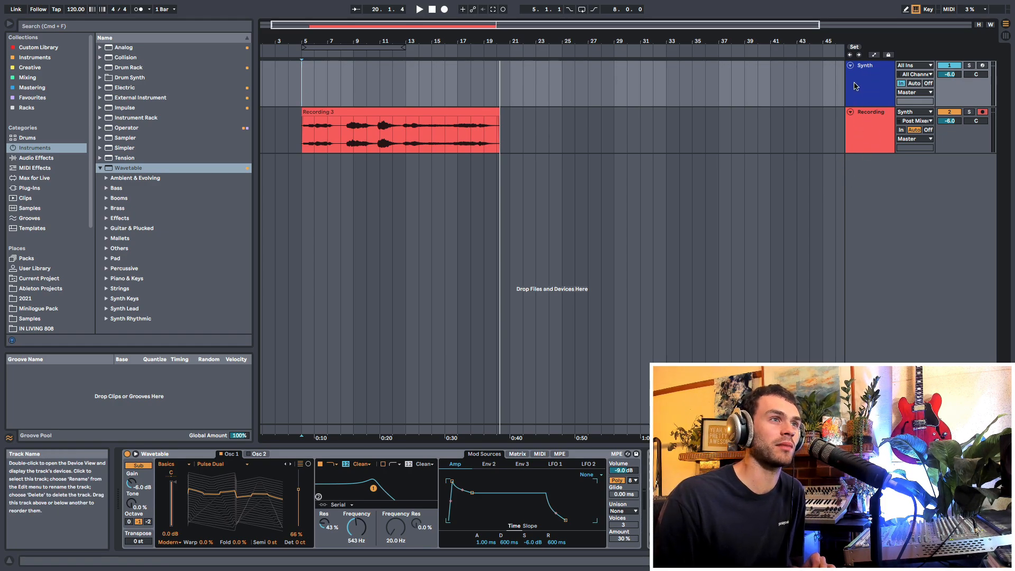
# - Move the recorded section from bar 11 to bar 14 onto a new audio track and back onto the Recording track
pyautogui.moveTo(303, 135); pyautogui.dragTo(516, 146)
pyautogui.click(379, 149)
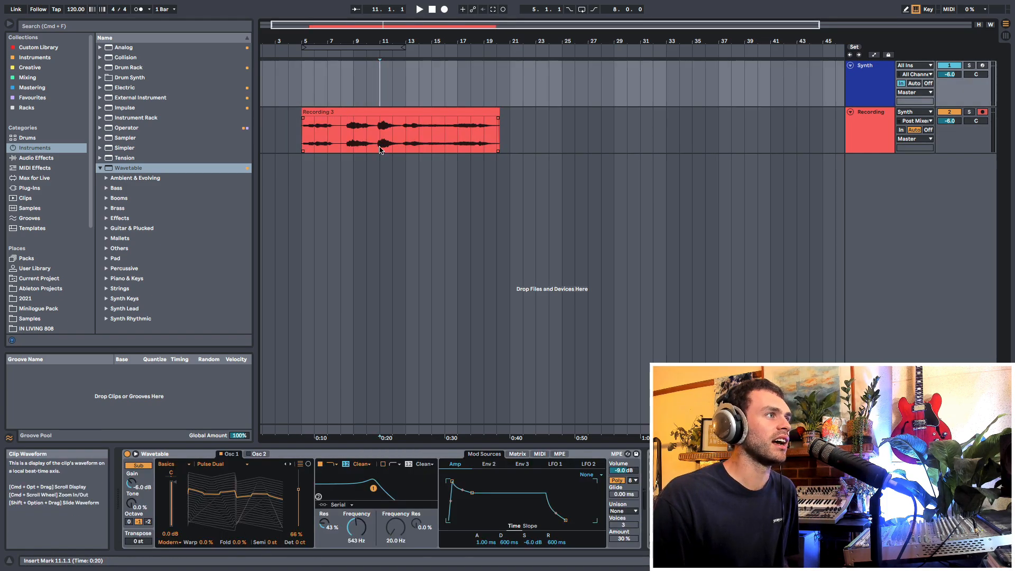
pyautogui.moveTo(380, 147); pyautogui.dragTo(419, 147)
pyautogui.moveTo(401, 112); pyautogui.dragTo(394, 171)
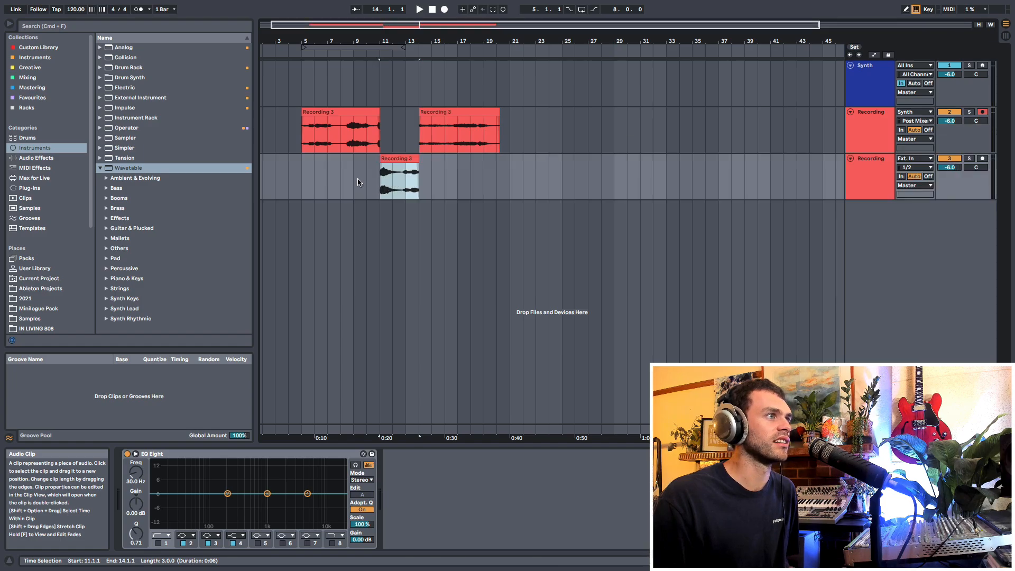
pyautogui.click(393, 160)
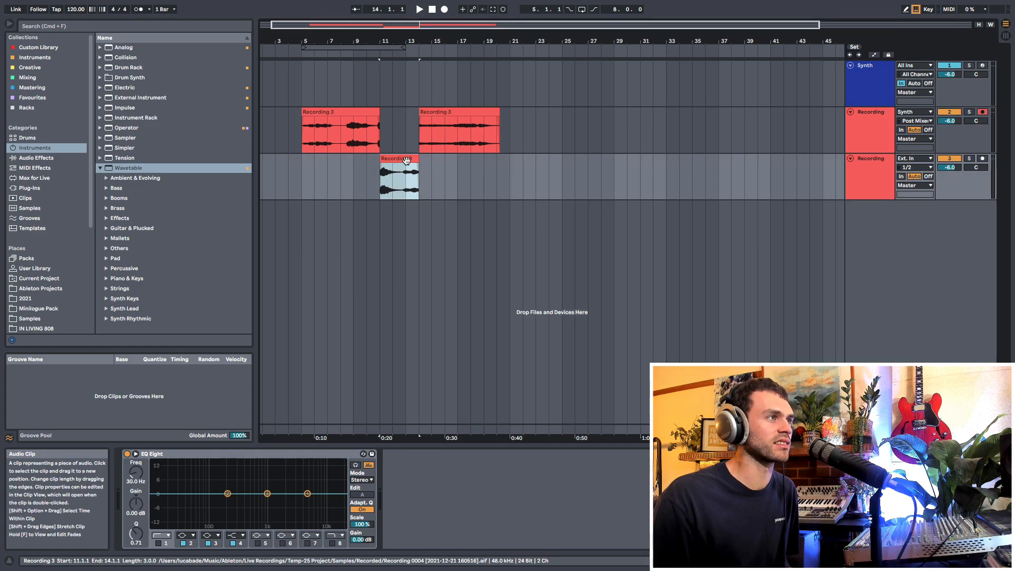
pyautogui.moveTo(407, 161); pyautogui.dragTo(406, 114)
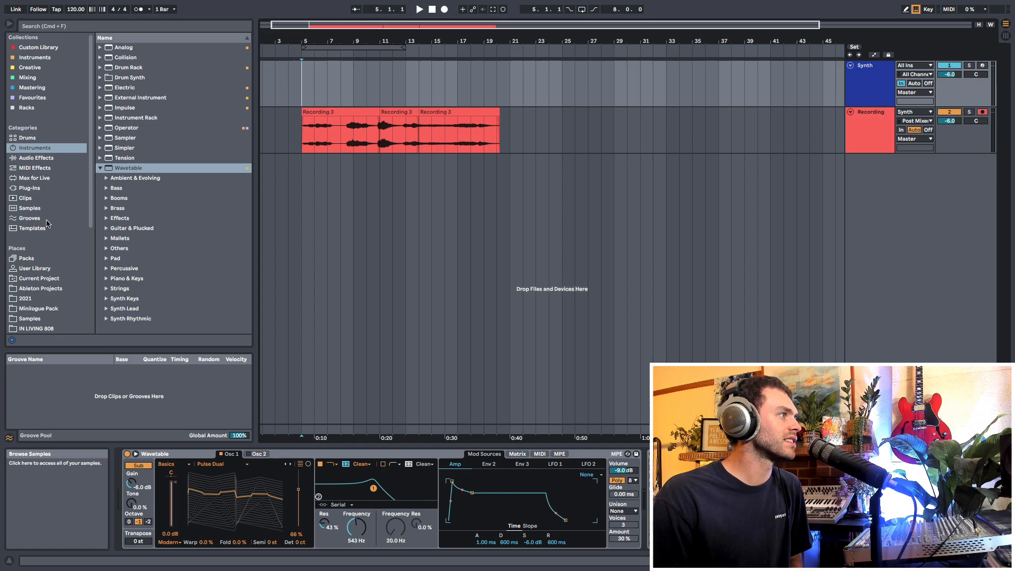
# - Open the Gate & Resonator SD template without saving the current set, deleting its temporary recording files
pyautogui.click(41, 230)
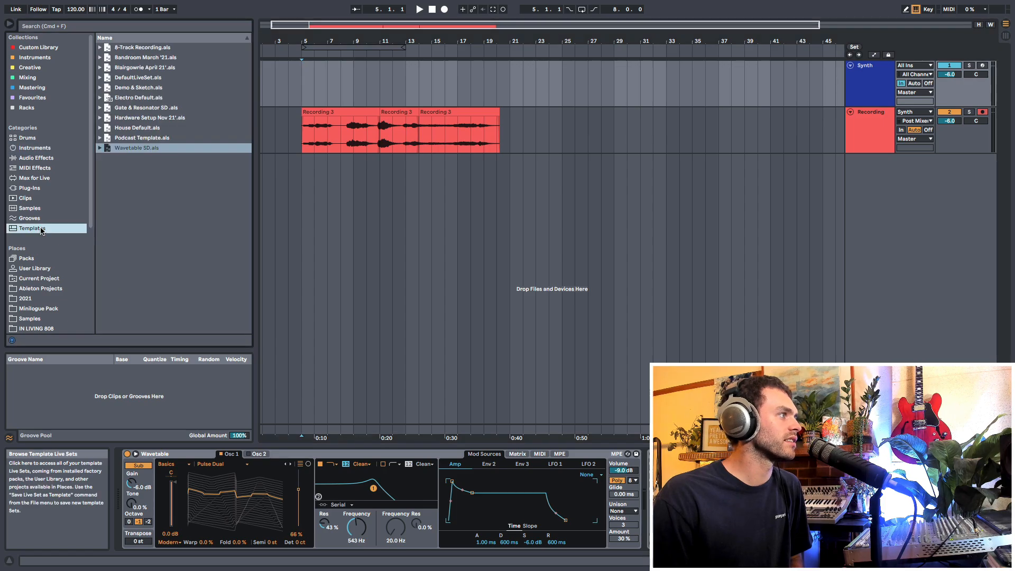
pyautogui.doubleClick(148, 110)
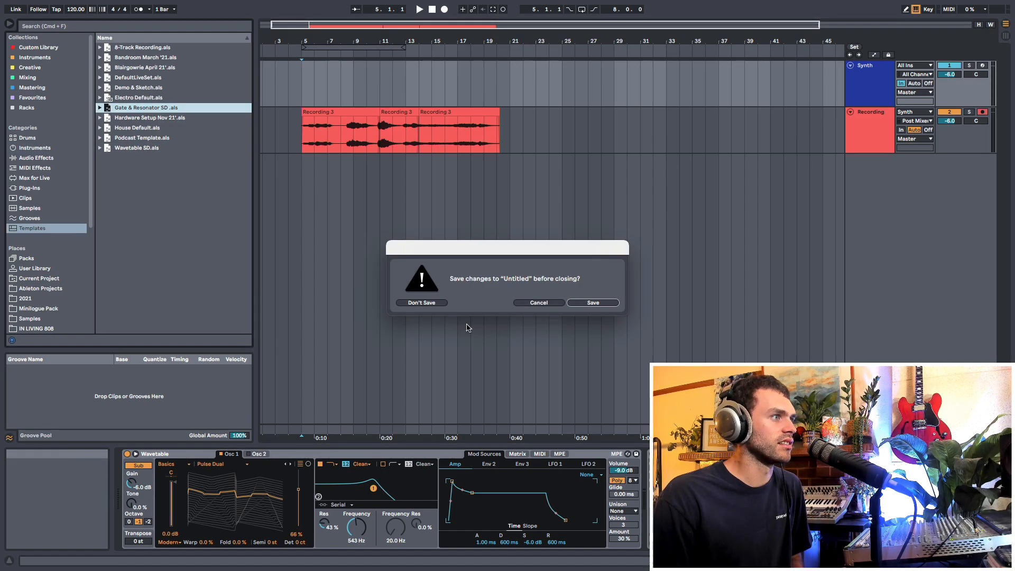
pyautogui.click(437, 302)
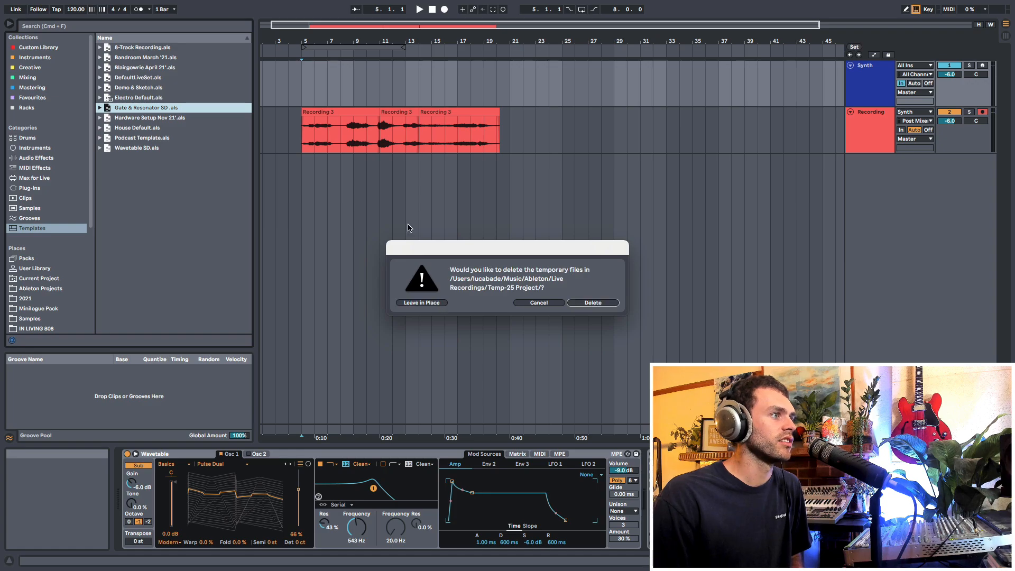
pyautogui.click(611, 304)
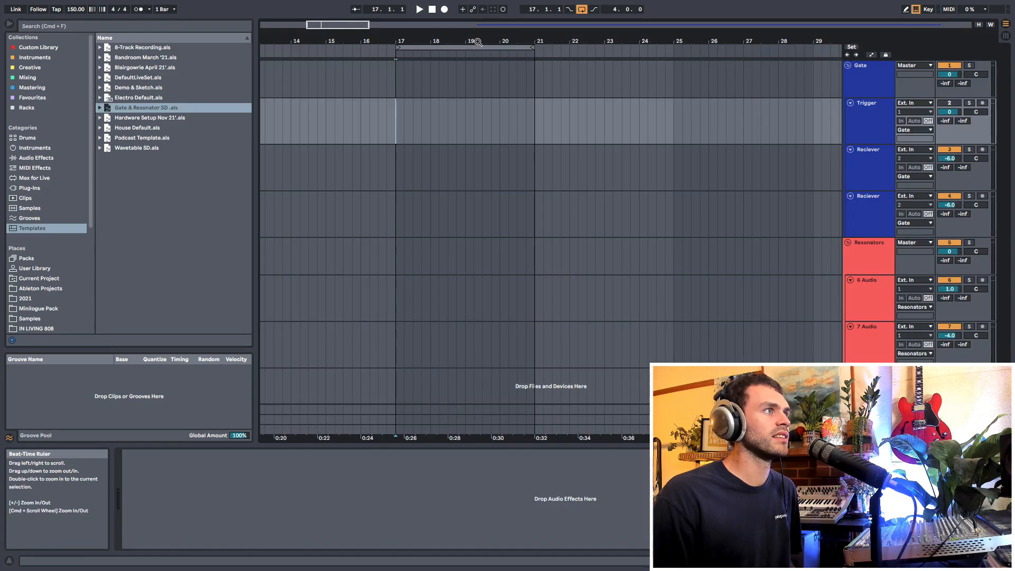
# - Examine the Trigger and Reciever tracks in the Gate group, including the sidechained Gate and EQ Eight devices
pyautogui.moveTo(478, 42)
pyautogui.mouseDown()
pyautogui.moveTo(478, 63)
pyautogui.moveTo(478, 52)
pyautogui.mouseUp()
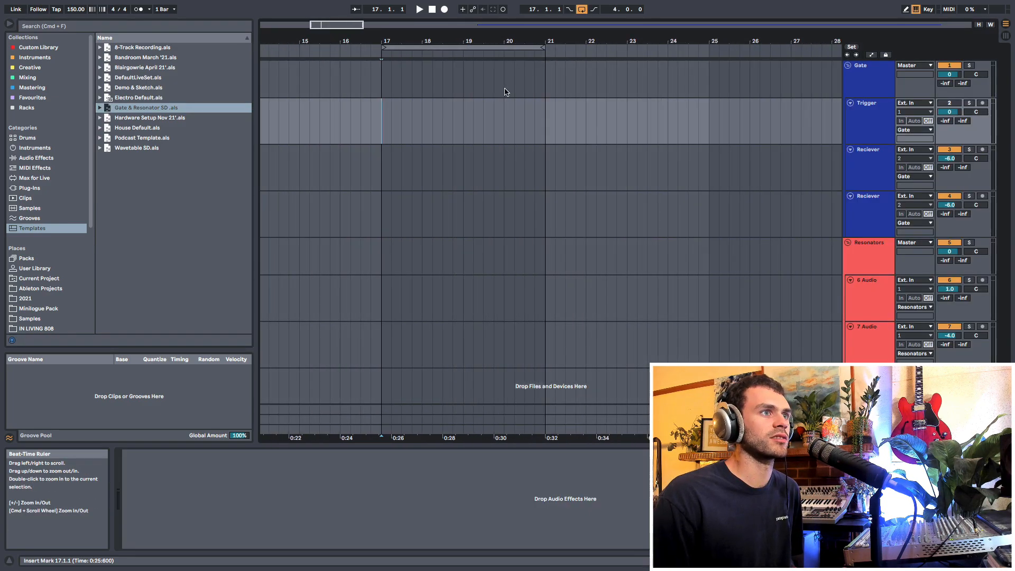
pyautogui.click(486, 139)
pyautogui.moveTo(382, 136)
pyautogui.mouseDown()
pyautogui.moveTo(554, 137)
pyautogui.moveTo(541, 140)
pyautogui.mouseUp()
pyautogui.click(501, 174)
pyautogui.click(485, 186)
pyautogui.click(476, 222)
pyautogui.click(481, 183)
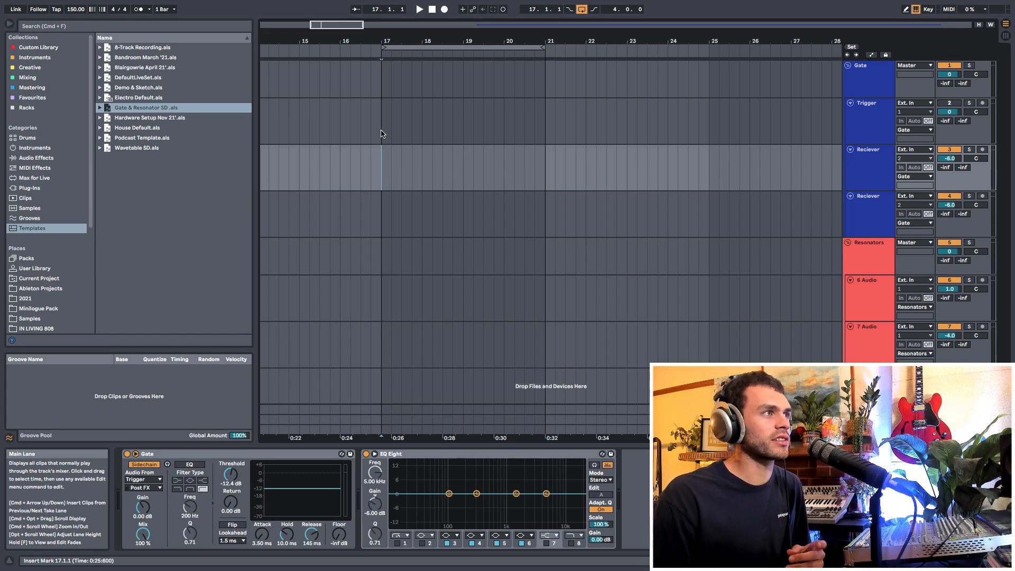
# - Mark out bars 17 to 21 on the Trigger track and on both Reciever tracks
pyautogui.moveTo(381, 136); pyautogui.dragTo(545, 136)
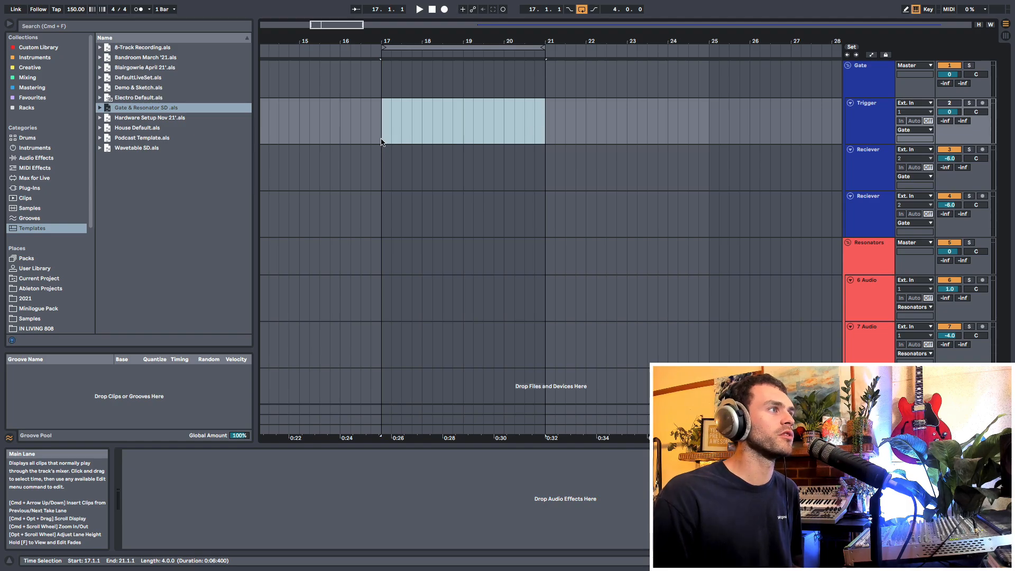
pyautogui.moveTo(381, 169); pyautogui.dragTo(539, 169)
pyautogui.moveTo(383, 226); pyautogui.dragTo(545, 222)
pyautogui.moveTo(379, 177); pyautogui.dragTo(548, 178)
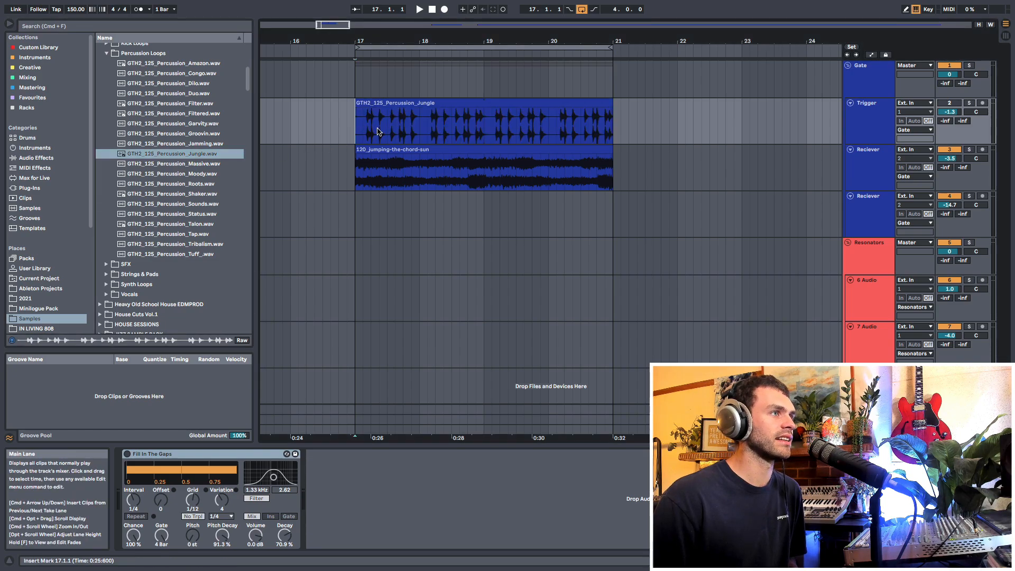
# - Locate the source sample of the 120_jumping-the-chord-sun clip in the browser
pyautogui.keyDown('shift'); pyautogui.click(624, 136); pyautogui.keyUp('shift')
pyautogui.click(574, 156)
pyautogui.rightClick(574, 156)
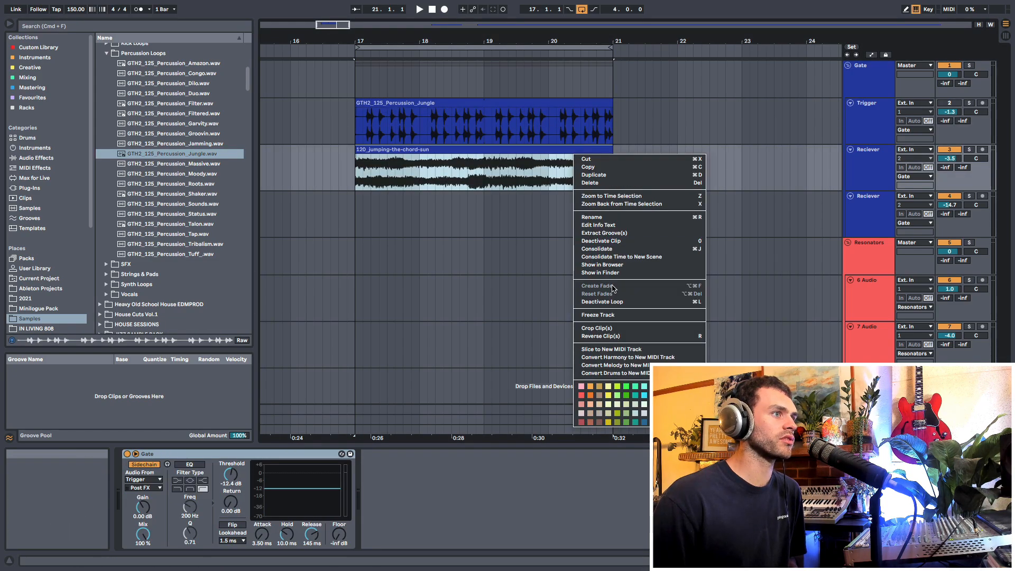
pyautogui.click(611, 265)
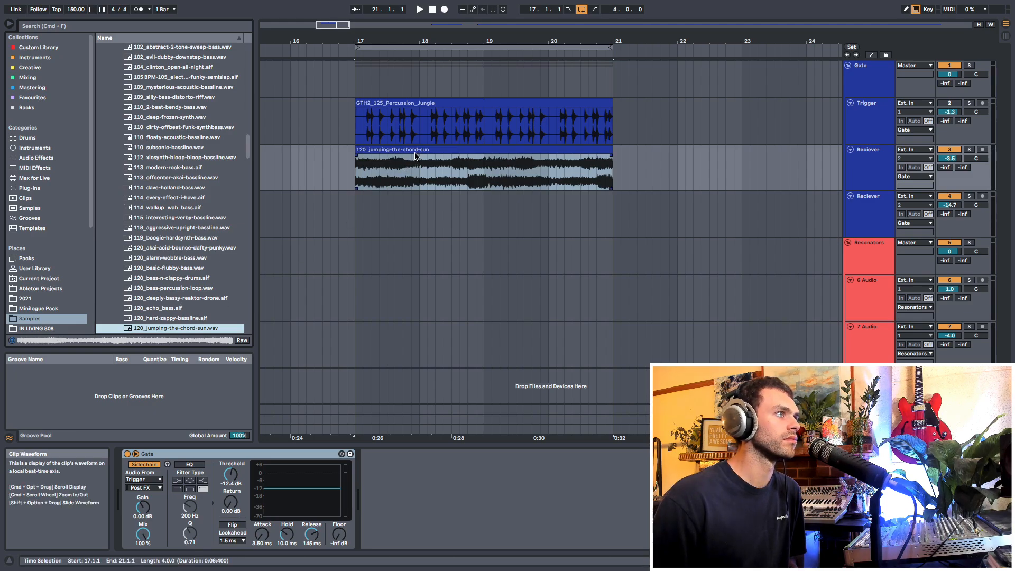
# - Play the percussion and chord clips from bar 17 and set the first Reciever track's Gate threshold to -11.8 dB
pyautogui.click(359, 166)
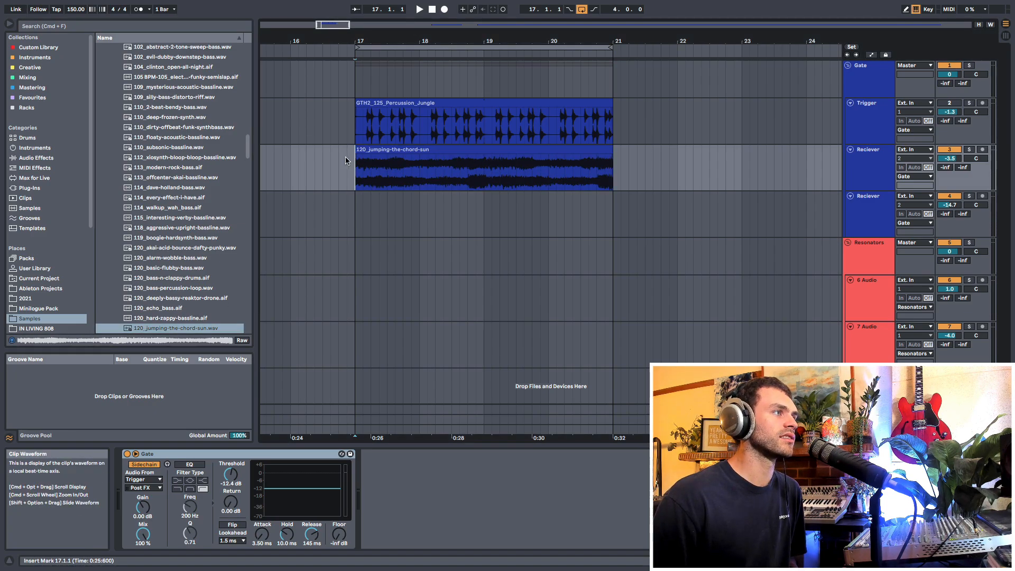
pyautogui.moveTo(358, 164); pyautogui.dragTo(621, 175)
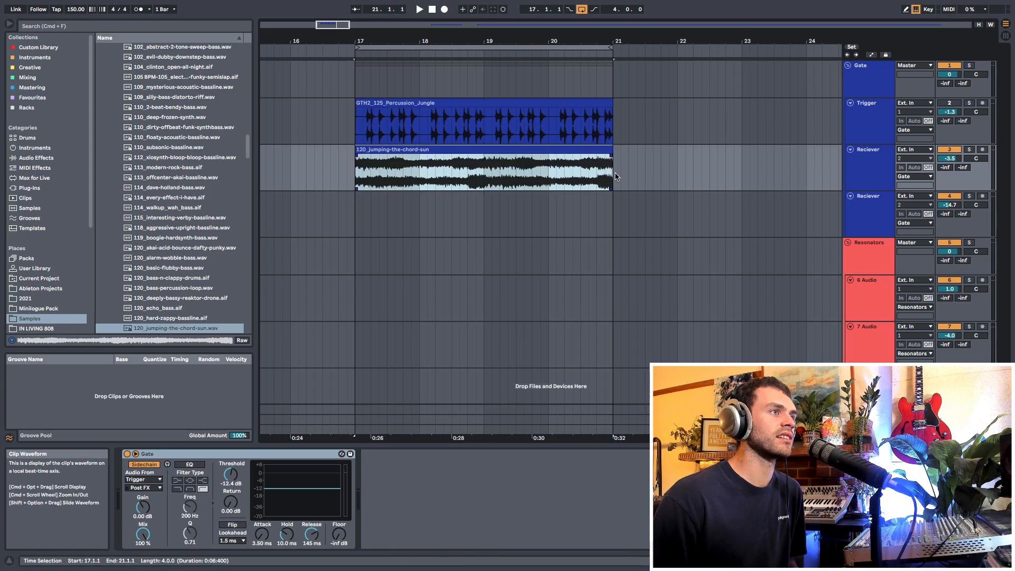
pyautogui.moveTo(614, 131); pyautogui.dragTo(351, 127)
pyautogui.click(347, 178)
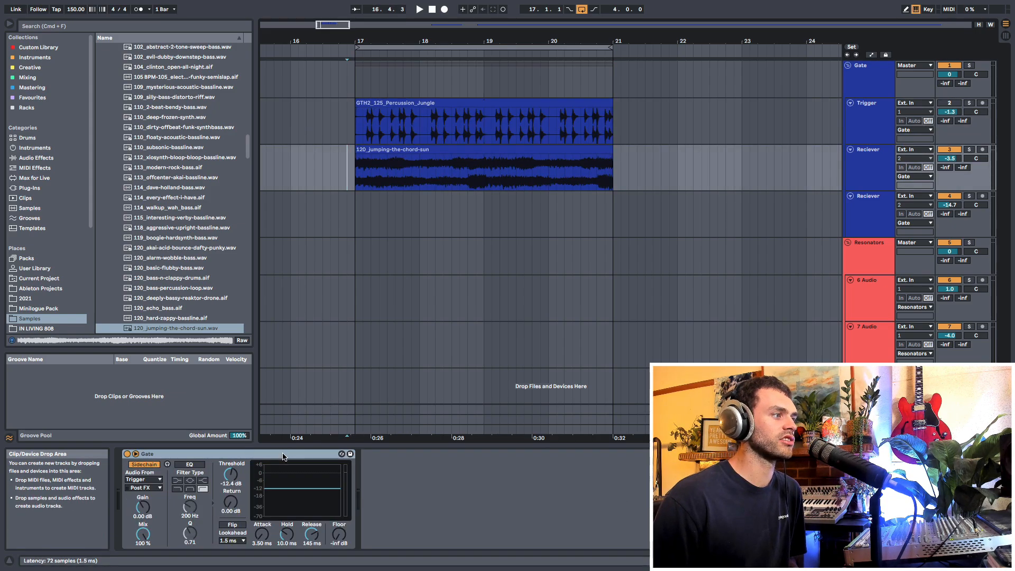
pyautogui.click(356, 177)
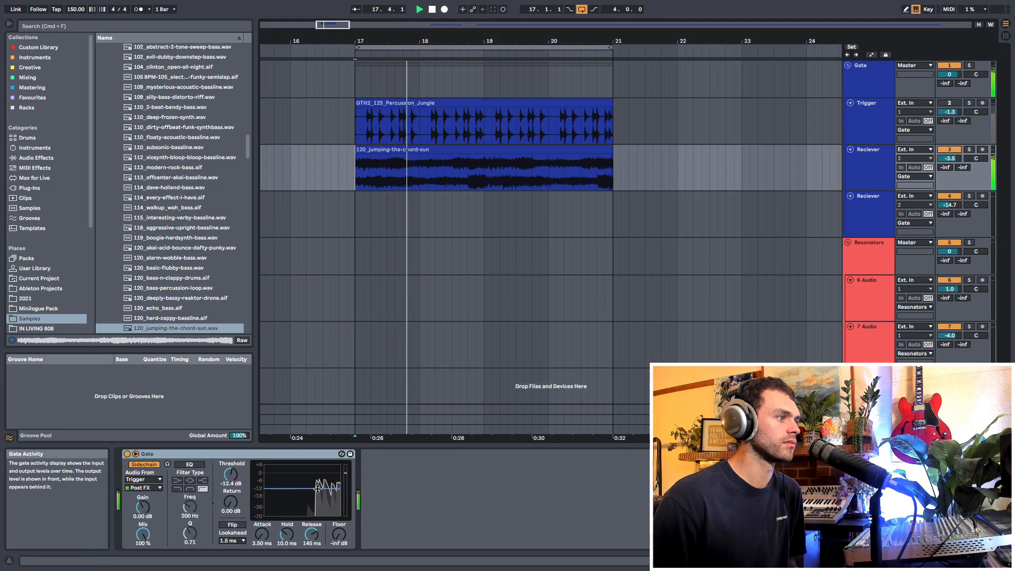
pyautogui.moveTo(228, 479); pyautogui.dragTo(229, 478)
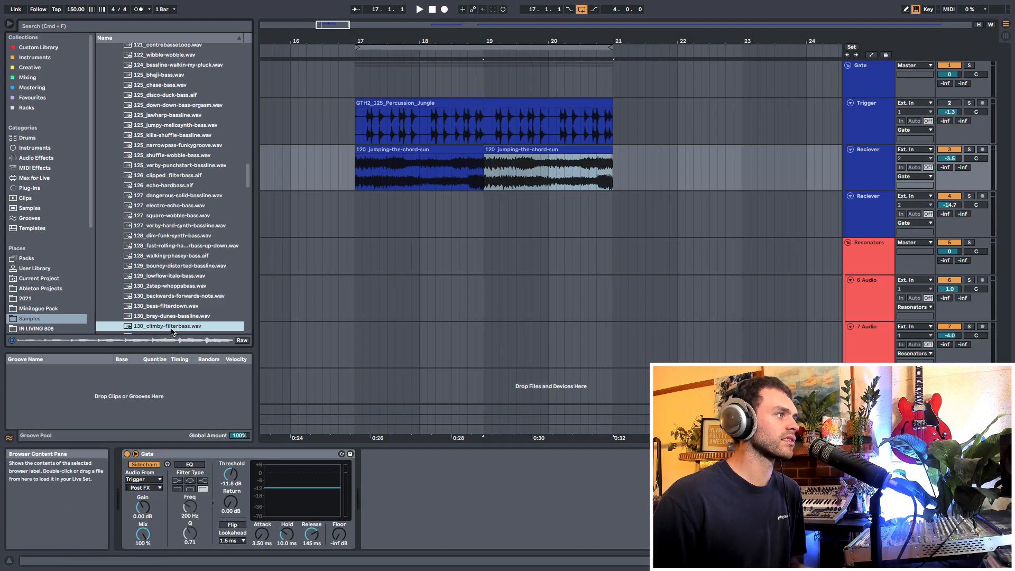
# - Place the 130_backwards-forwards-note sample at bar 19 on the first Reciever track and audition it through the Gate
pyautogui.moveTo(170, 320); pyautogui.dragTo(489, 178)
pyautogui.press('space')
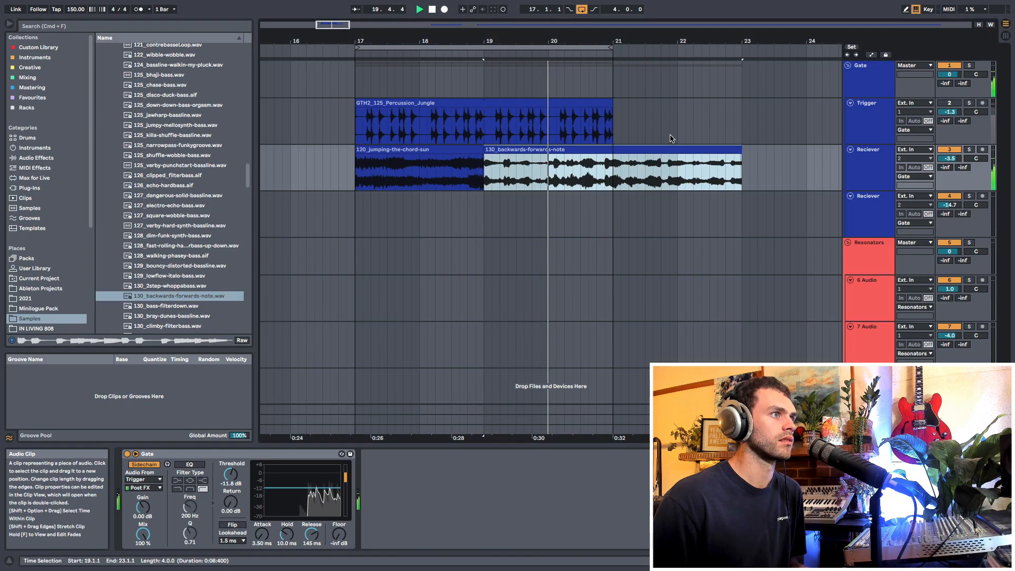
pyautogui.press('space')
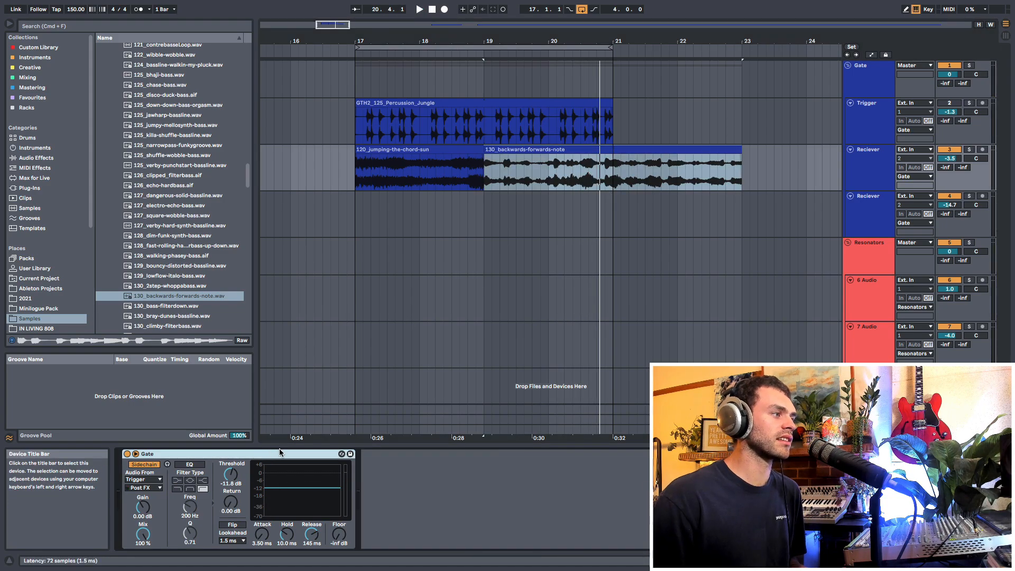
# - Duplicate the 120_jumping-the-chord-sun clip over bars 19 to 21 and delete the remaining 130_backwards-forwards-note section
pyautogui.click(423, 150)
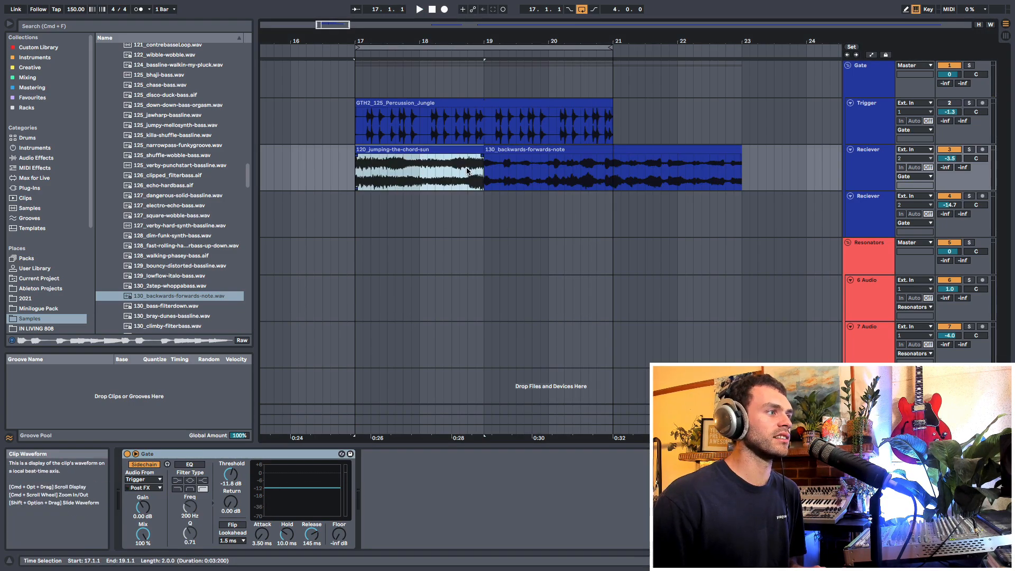
pyautogui.press('super+d')
pyautogui.click(625, 149)
pyautogui.press('Delete')
pyautogui.click(358, 181)
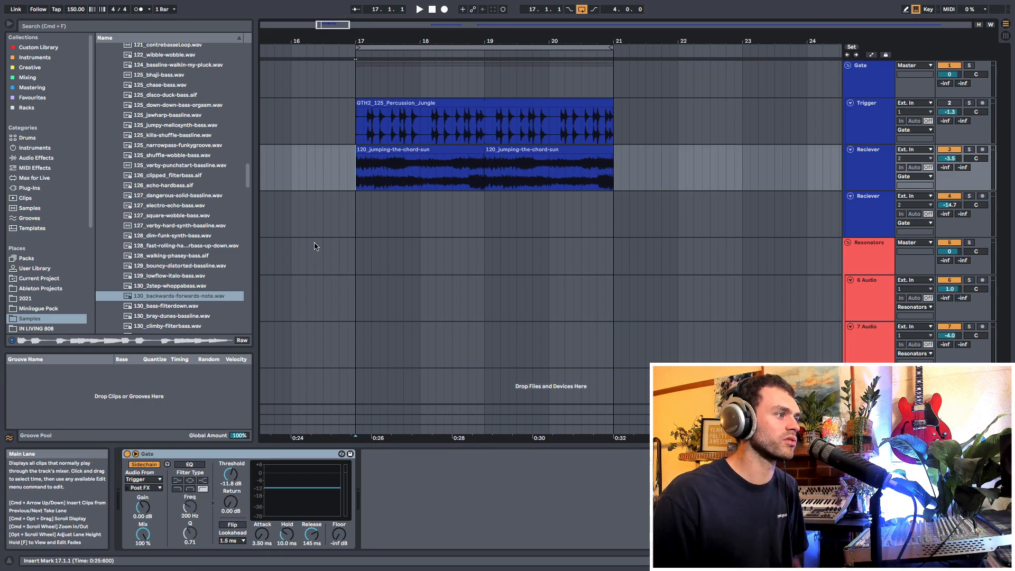
# - Move the four 180_epiano-chords clips on the second Reciever track so they start at bar 17
pyautogui.click(870, 169)
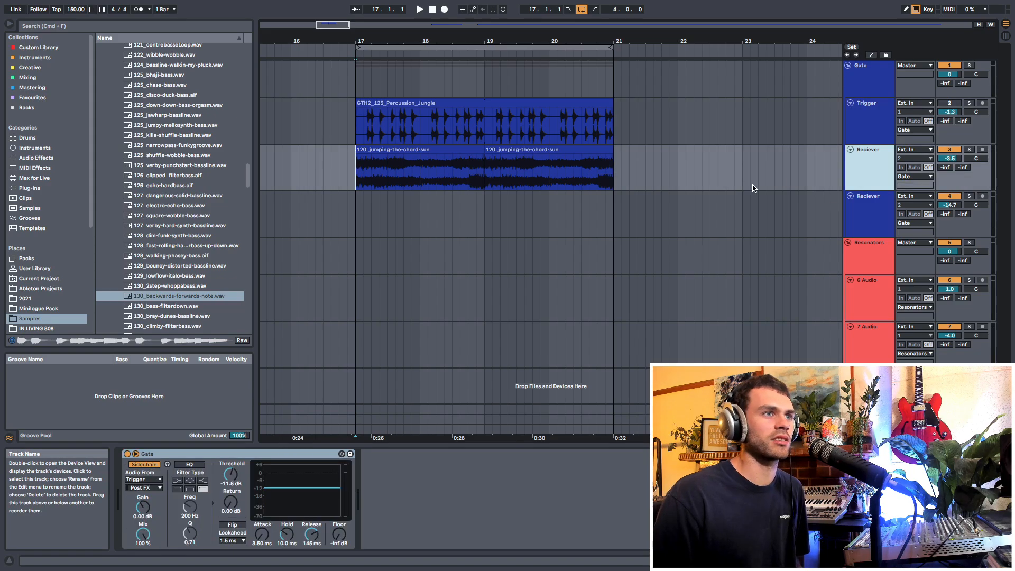
pyautogui.click(357, 172)
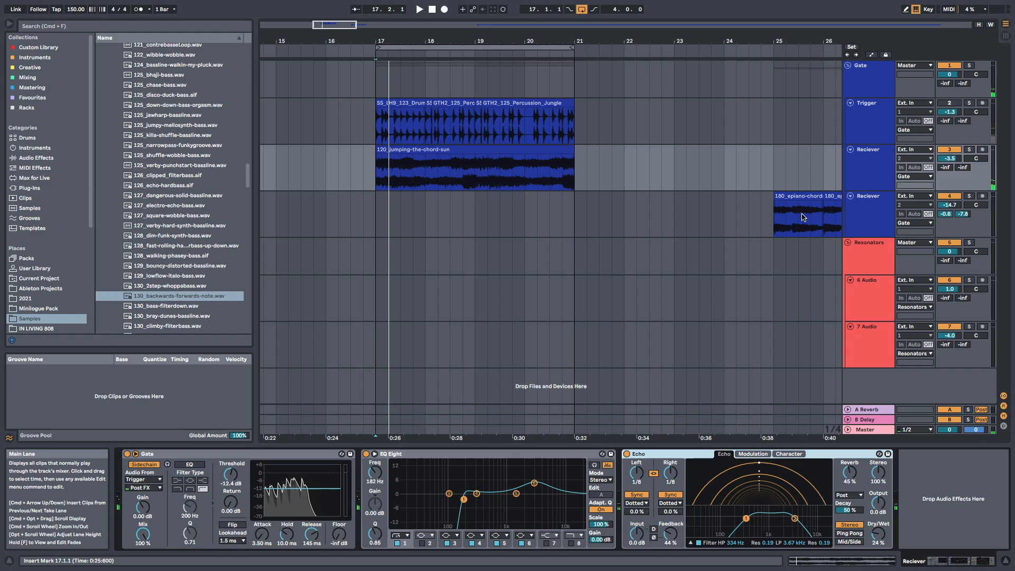
pyautogui.click(874, 156)
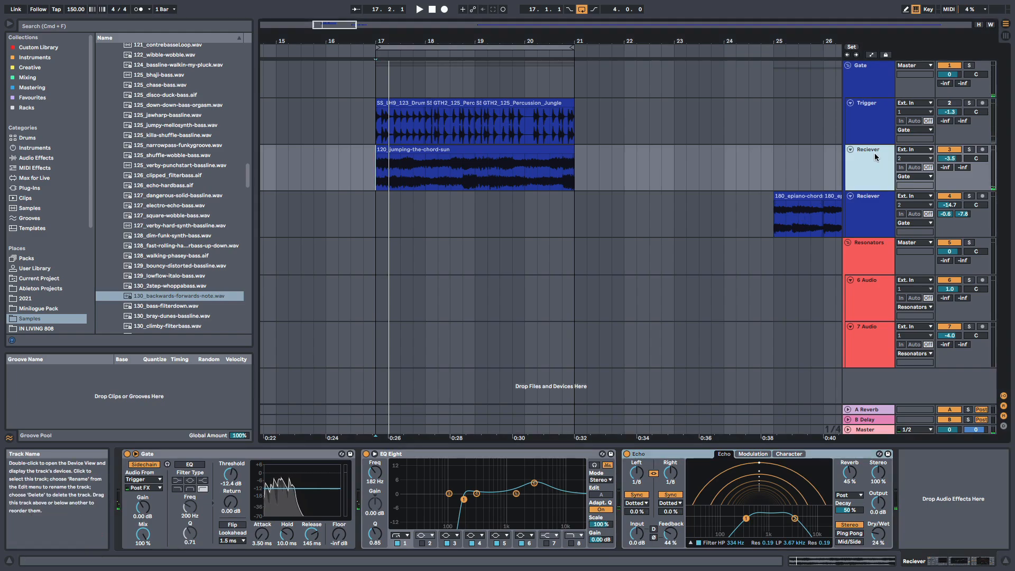
pyautogui.moveTo(727, 40); pyautogui.dragTo(596, 31)
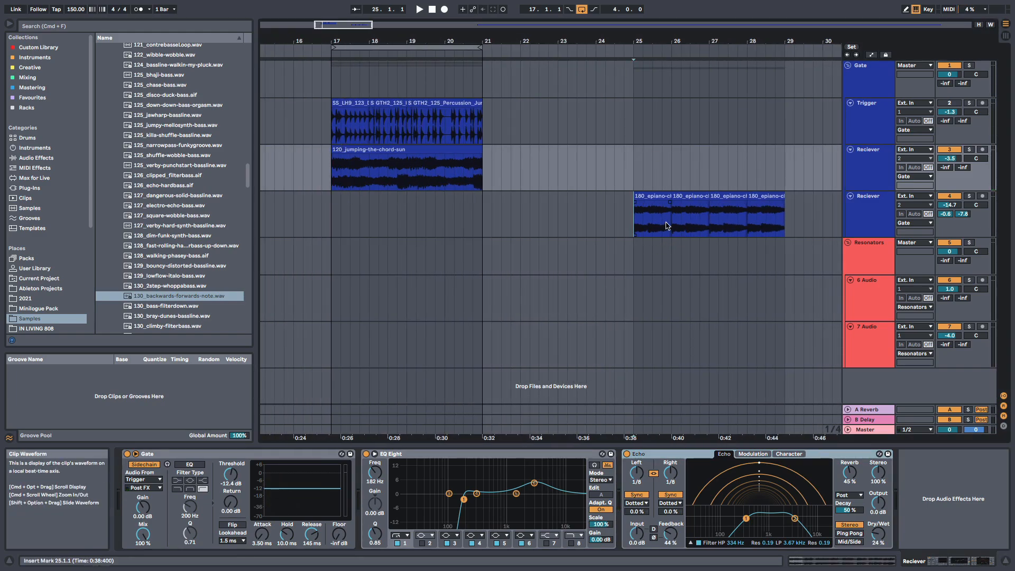
pyautogui.moveTo(659, 196); pyautogui.dragTo(358, 221)
pyautogui.click(320, 215)
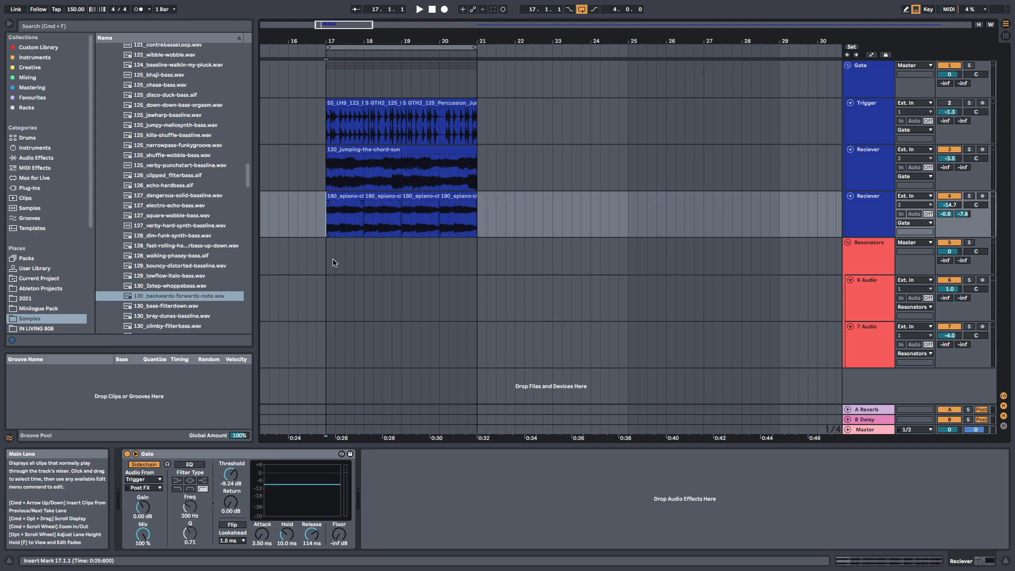
# - Play the Gate group from bar 17 and set the second Reciever track's volume to -13.9 dB
pyautogui.click(198, 456)
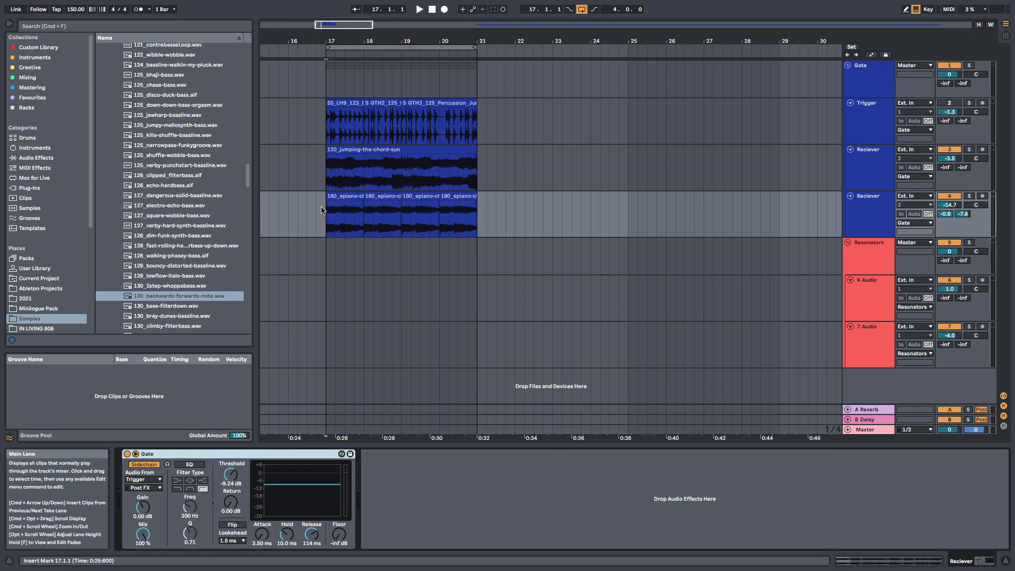
pyautogui.press('space')
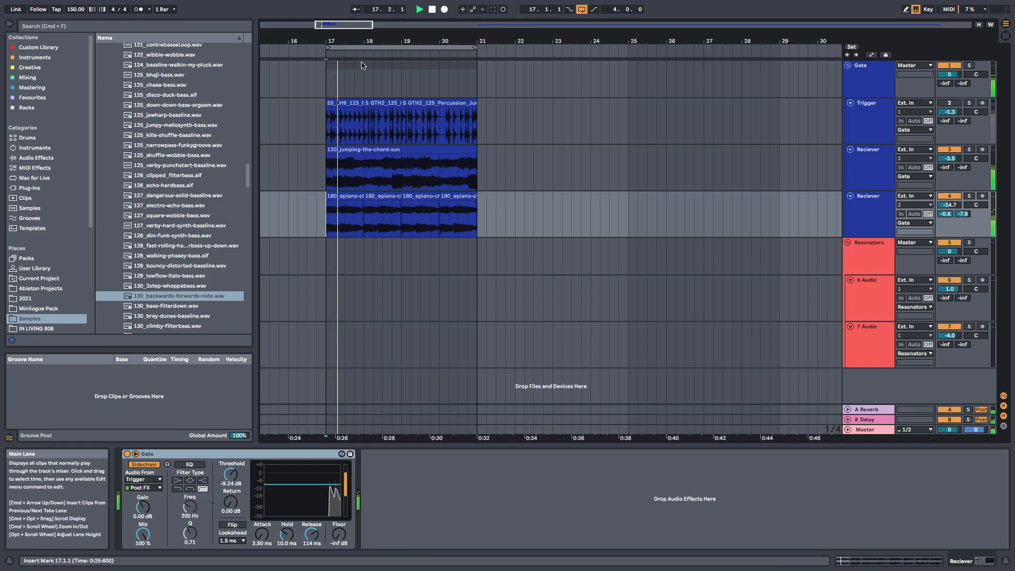
pyautogui.moveTo(365, 41); pyautogui.dragTo(406, 71)
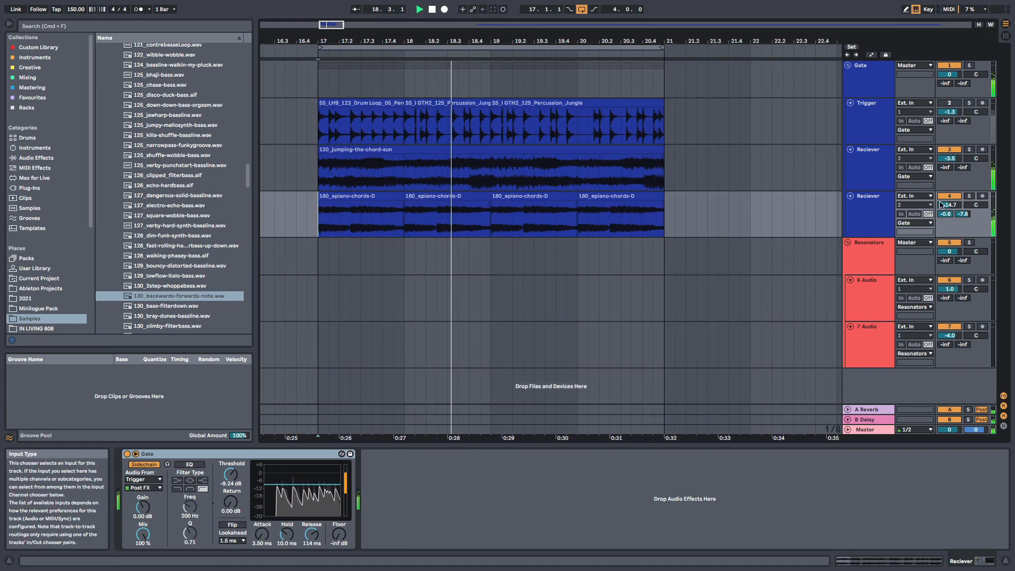
pyautogui.moveTo(950, 205); pyautogui.dragTo(950, 201)
pyautogui.click(875, 210)
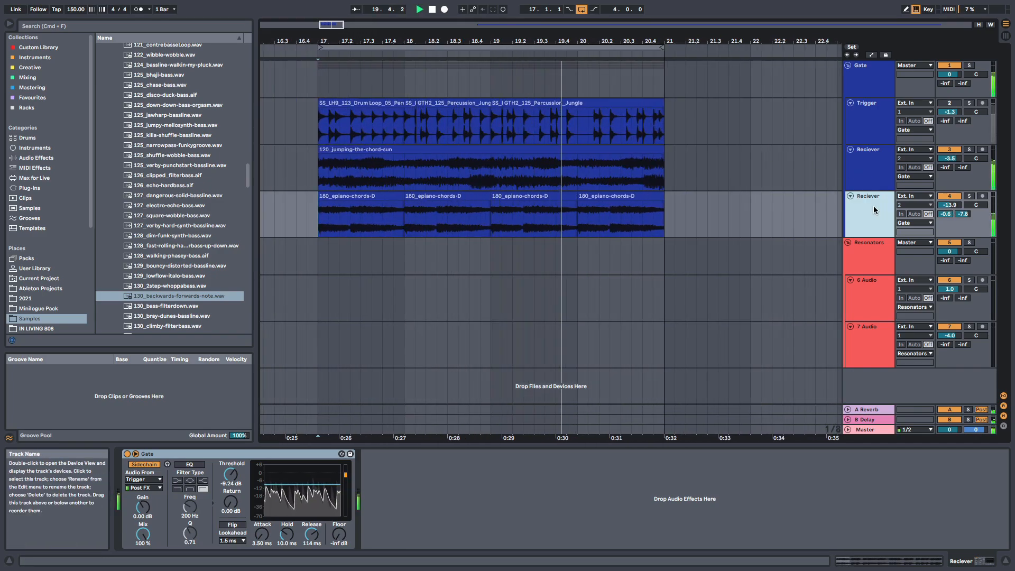
pyautogui.moveTo(554, 42); pyautogui.dragTo(490, 19)
pyautogui.press('space')
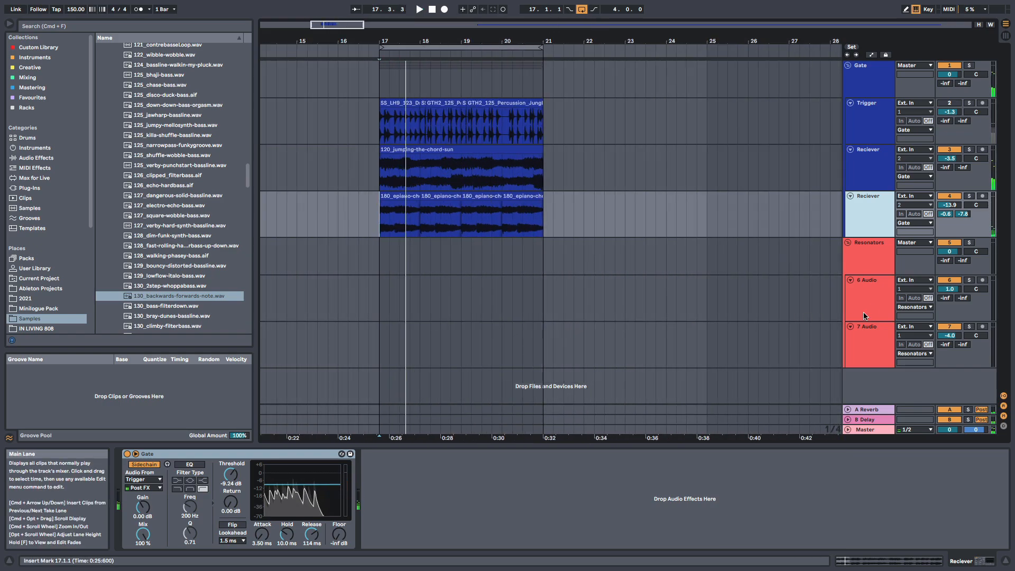
# - Examine the Resonators group's device chain, including Hybrid Reso in C, Resonators and Reso Delay
pyautogui.click(864, 312)
pyautogui.click(864, 259)
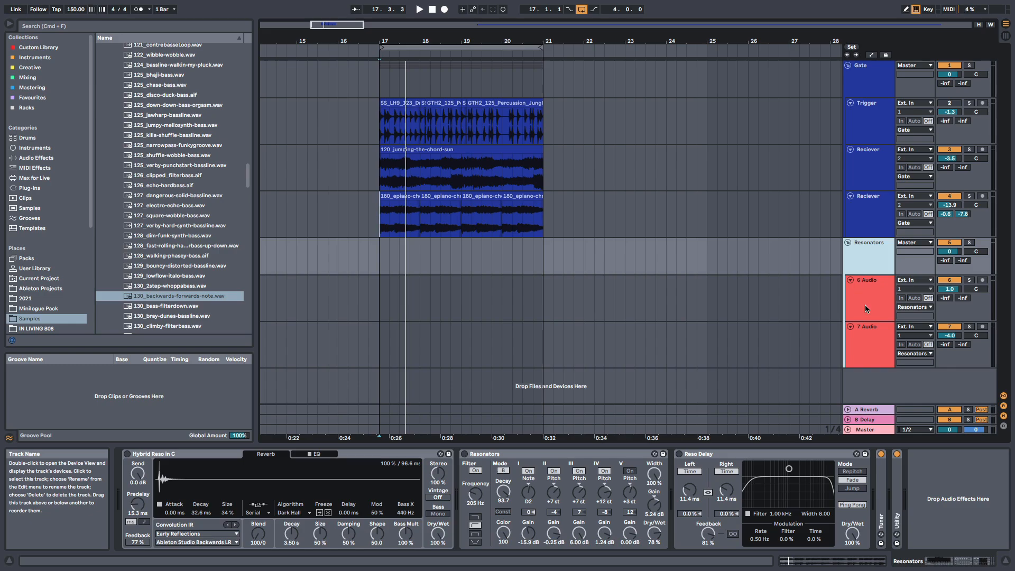
pyautogui.click(543, 457)
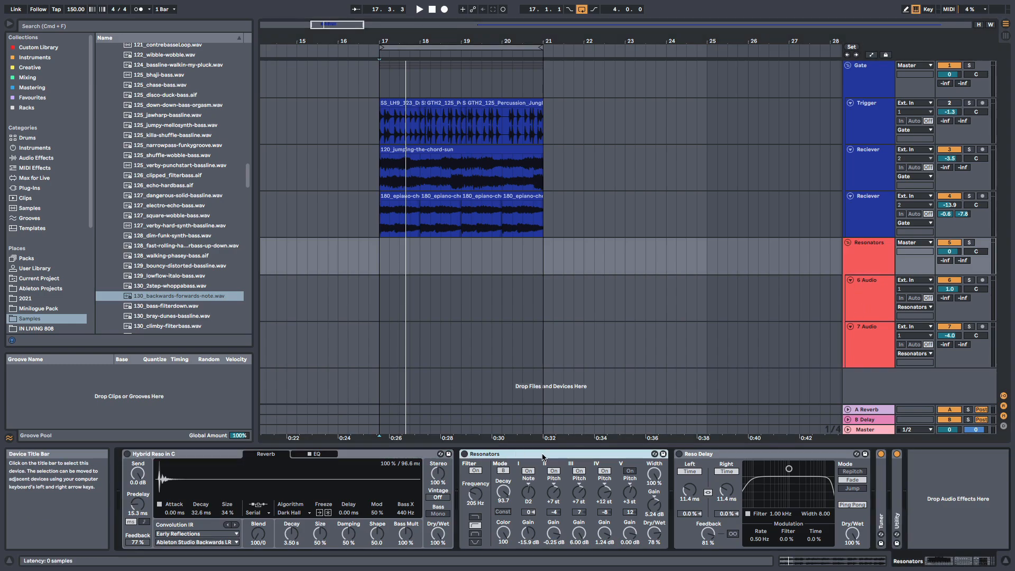
pyautogui.click(726, 457)
pyautogui.click(557, 455)
pyautogui.click(369, 455)
pyautogui.click(495, 455)
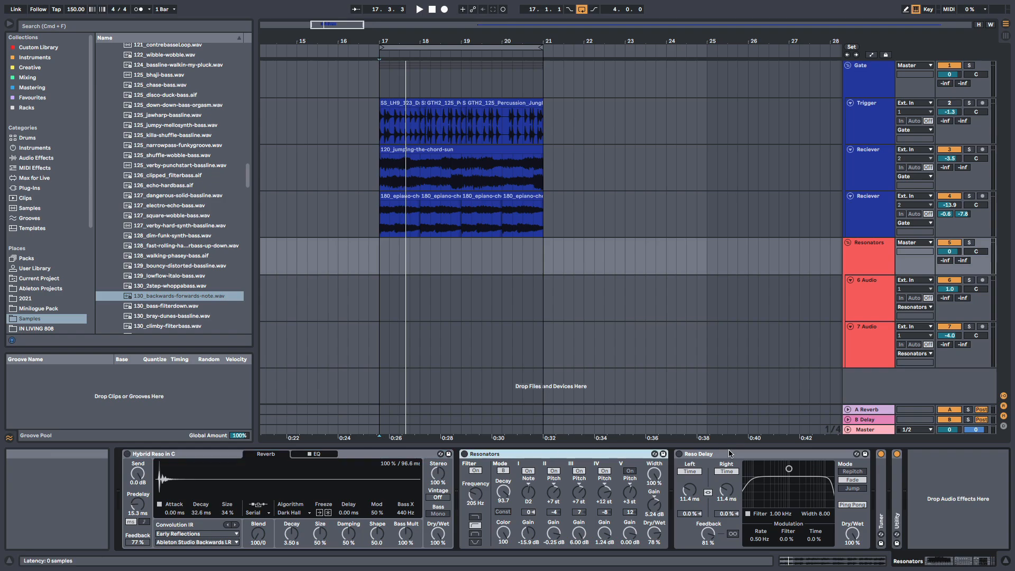
pyautogui.click(704, 458)
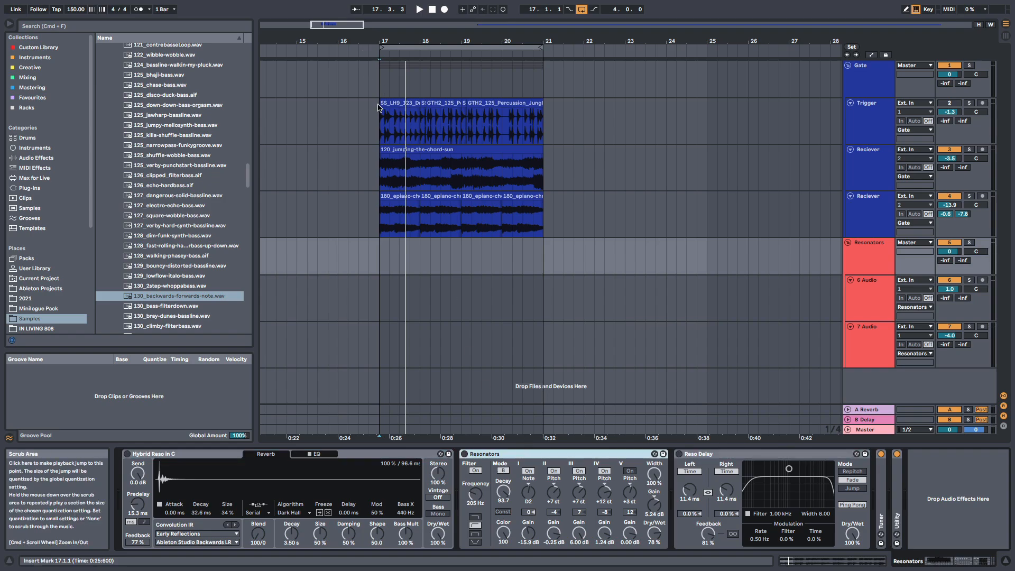
# - Copy the Trigger track's percussion clips to bar 17 of the first audio track in the Resonators group
pyautogui.moveTo(381, 130); pyautogui.dragTo(484, 132)
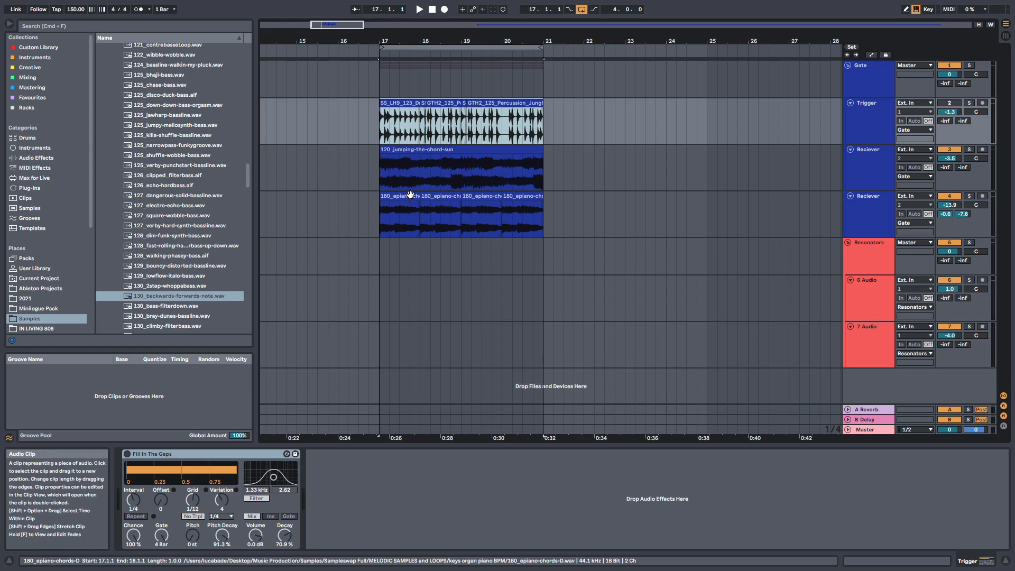
pyautogui.click(377, 301)
pyautogui.press('super+v')
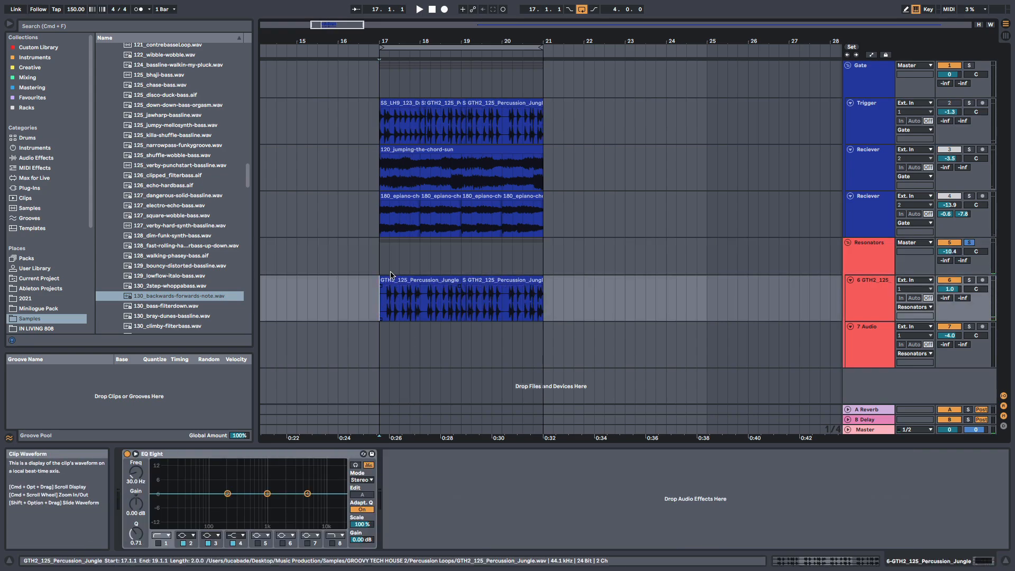
# - Play the percussion through the Resonators group with the Resonators device enabled and set its decay to 46.0
pyautogui.press('space')
pyautogui.press('Up')
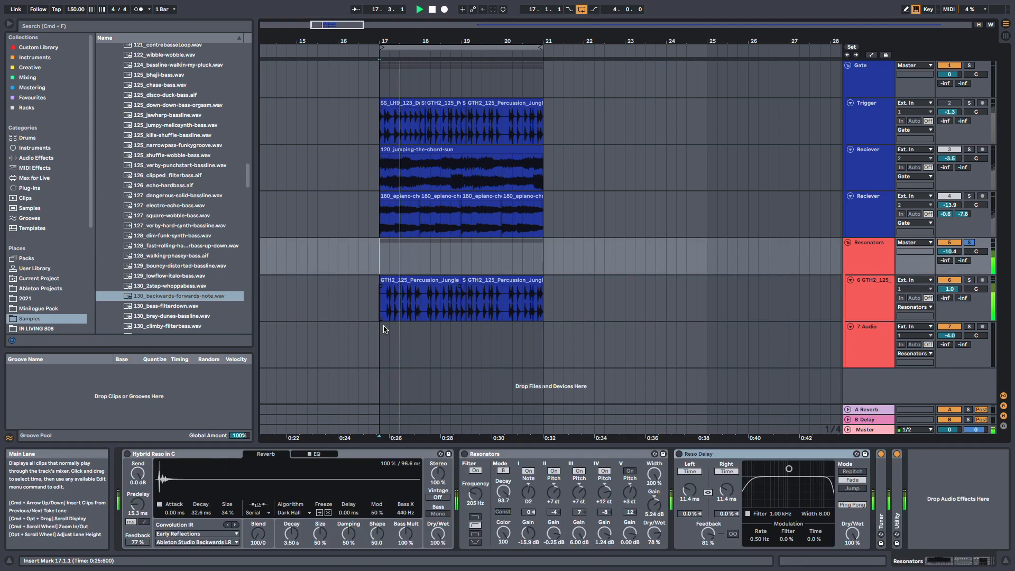
pyautogui.click(512, 450)
pyautogui.press('space')
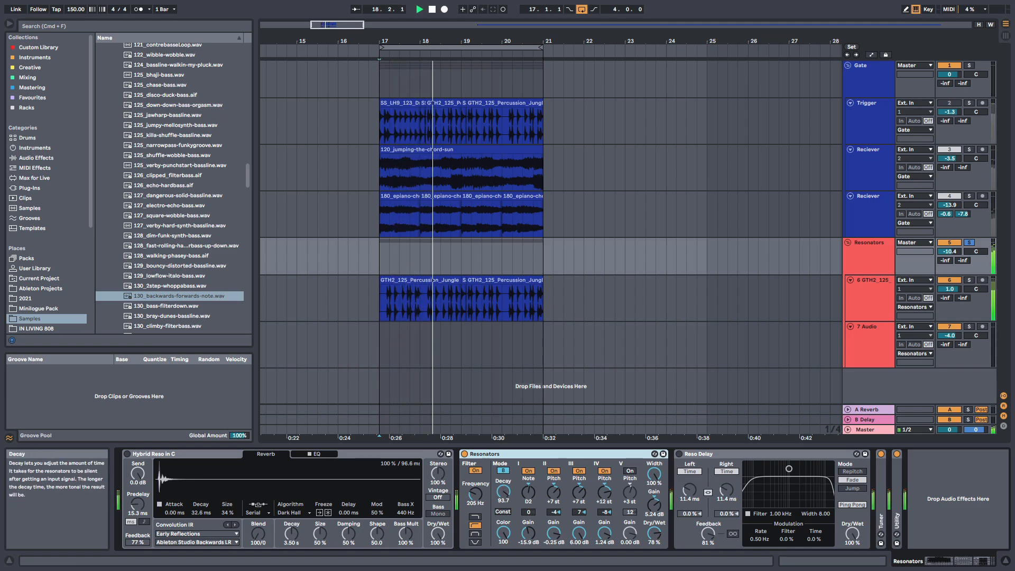
pyautogui.moveTo(503, 493); pyautogui.dragTo(503, 515)
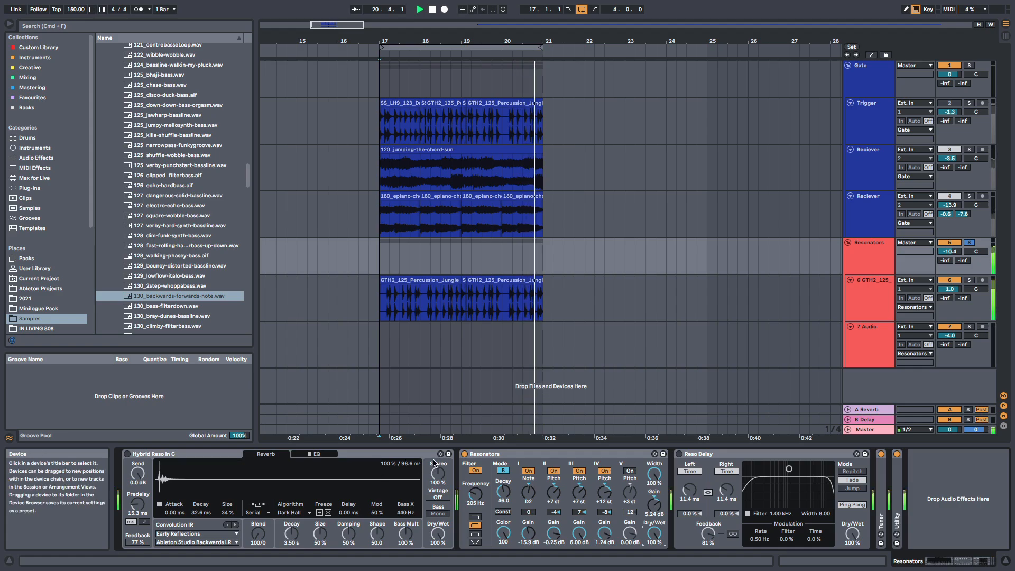
# - Switch from Resonators to Hybrid Reso in C and adjust its convolution size to give a 292 ms impulse response
pyautogui.click(376, 470)
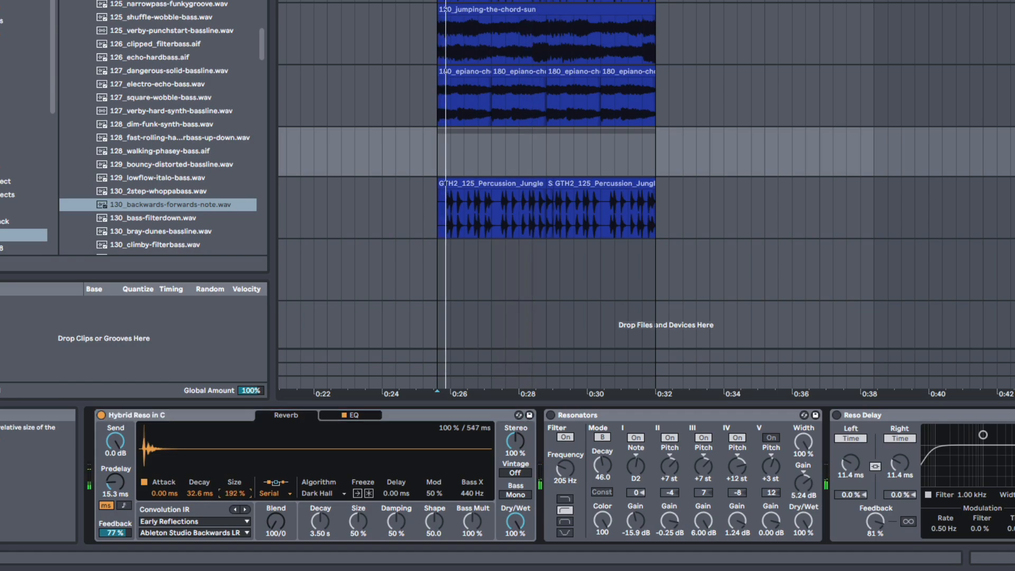
pyautogui.moveTo(234, 493); pyautogui.dragTo(200, 455)
pyautogui.moveTo(234, 496); pyautogui.dragTo(234, 455)
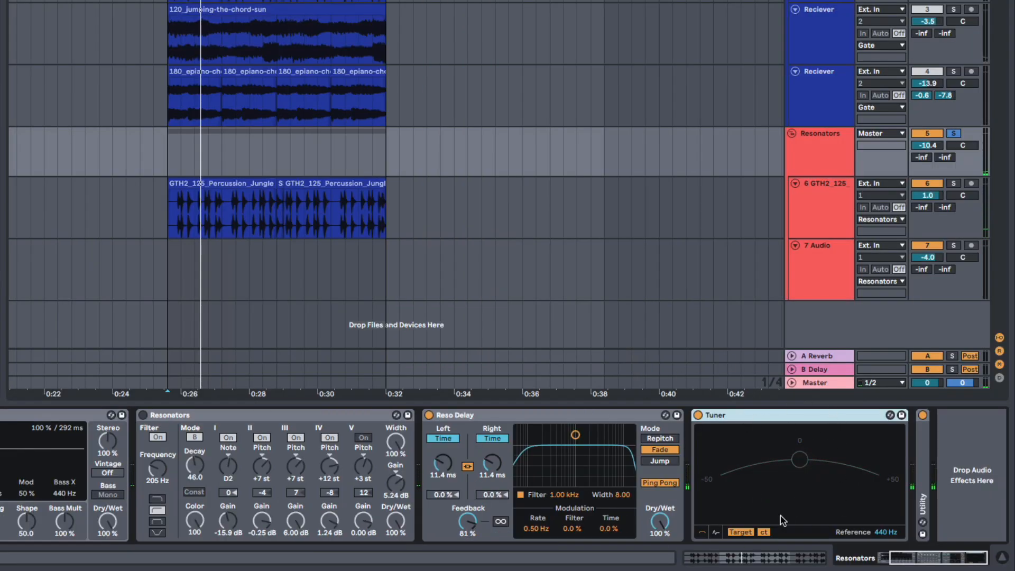
# - Play the percussion through Reso Delay and check its pitch on the Tuner
pyautogui.press('space')
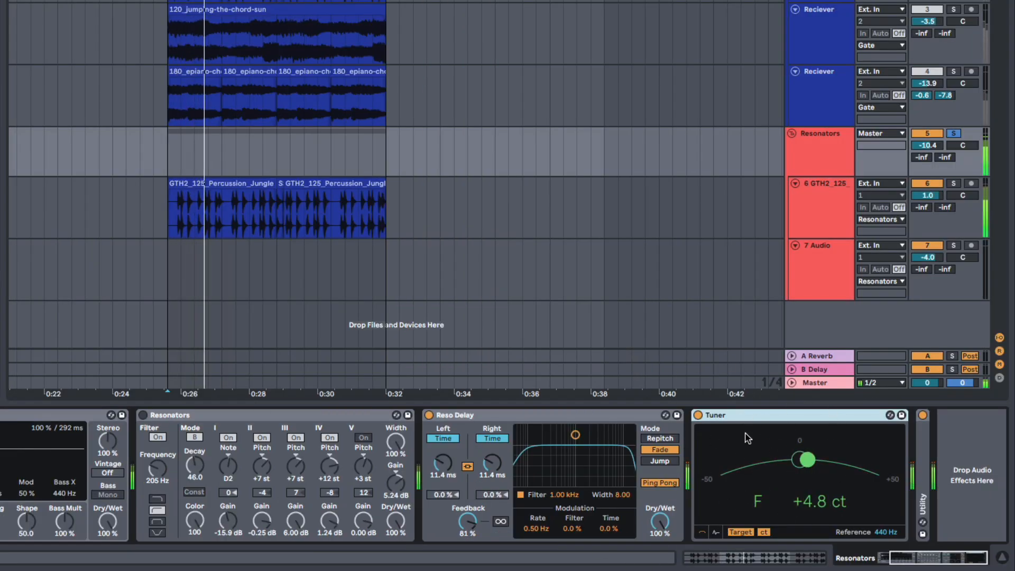
# - Solo the first Reciever track in the Gate group and play its gated chord loop from bar 17
pyautogui.scroll(3, 265, 212)
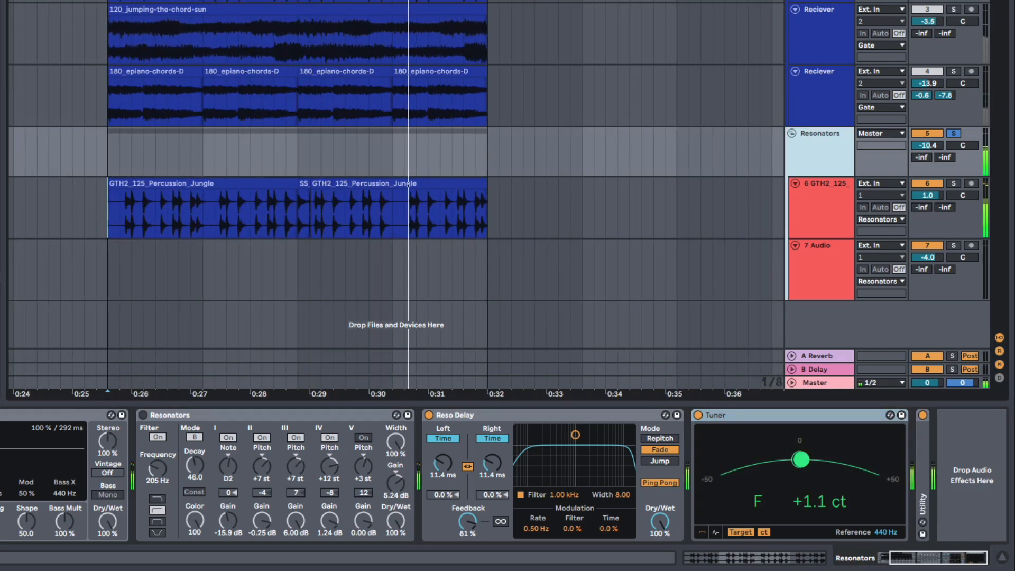
pyautogui.moveTo(371, 394); pyautogui.dragTo(337, 367)
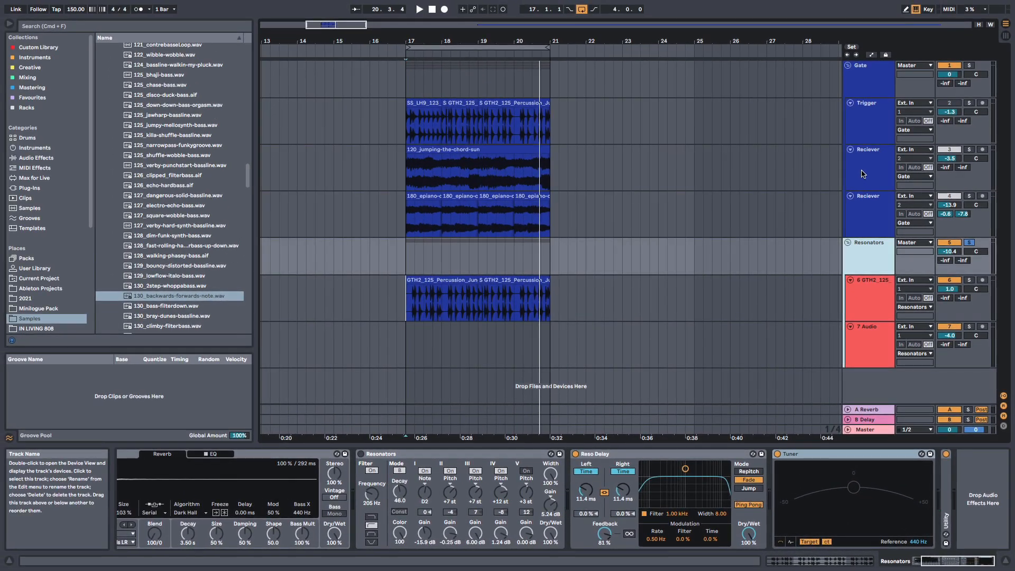
pyautogui.click(901, 13)
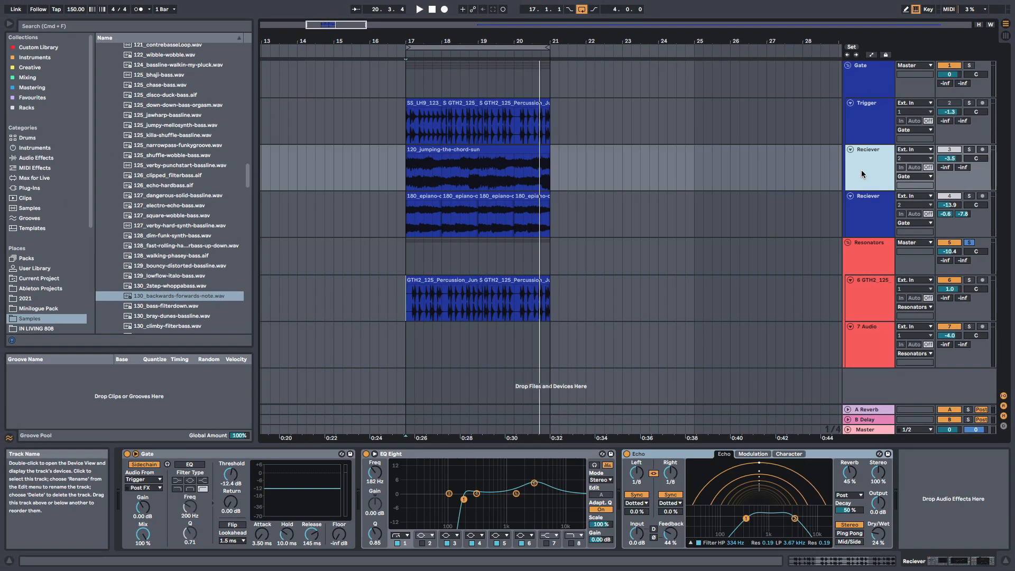
pyautogui.click(970, 149)
pyautogui.press('space')
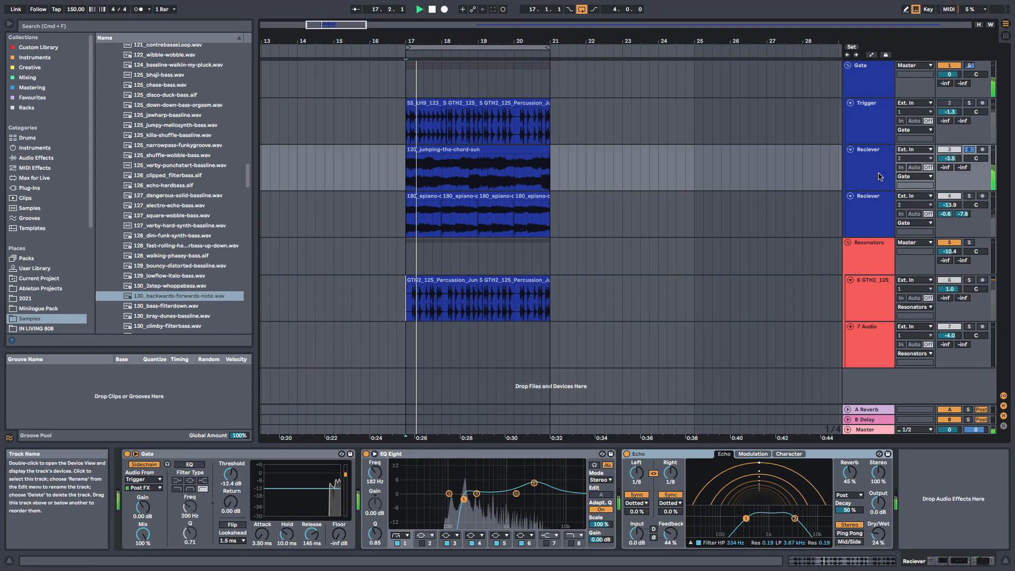
# - Inspect the devices on the percussion track and the Resonators group, and play all loops together from bar 17
pyautogui.click(864, 288)
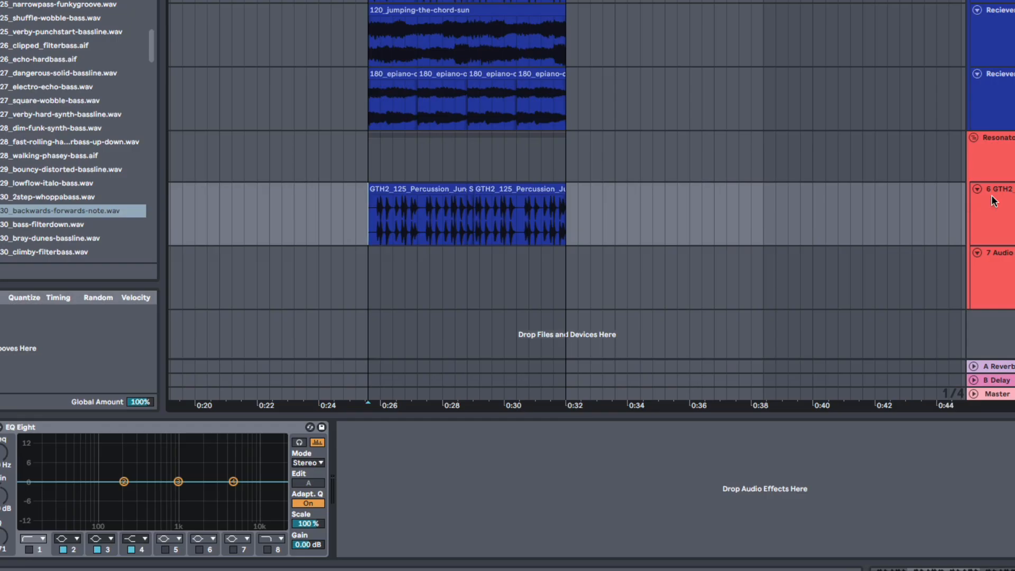
pyautogui.click(994, 158)
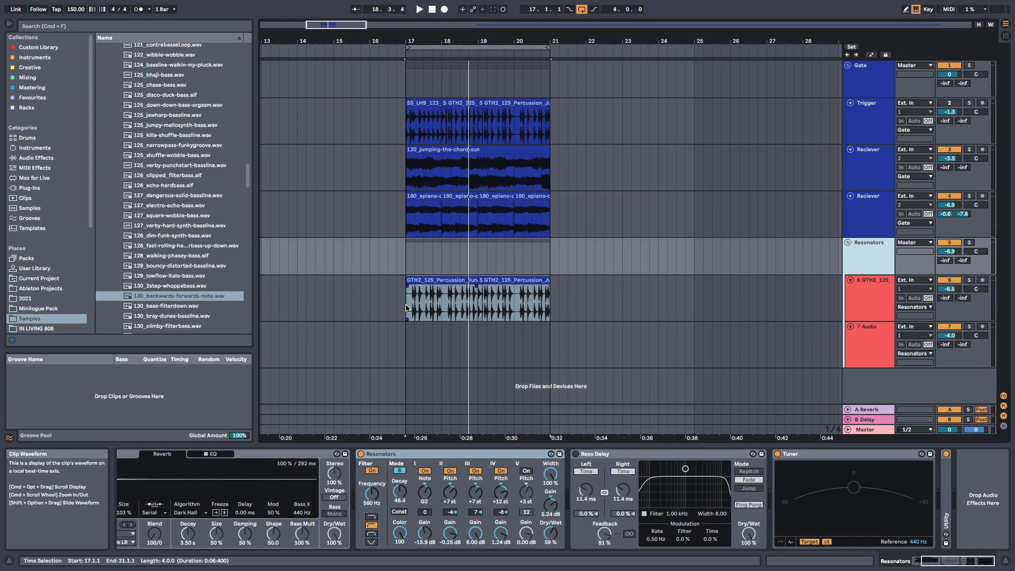
pyautogui.click(406, 308)
pyautogui.press('space')
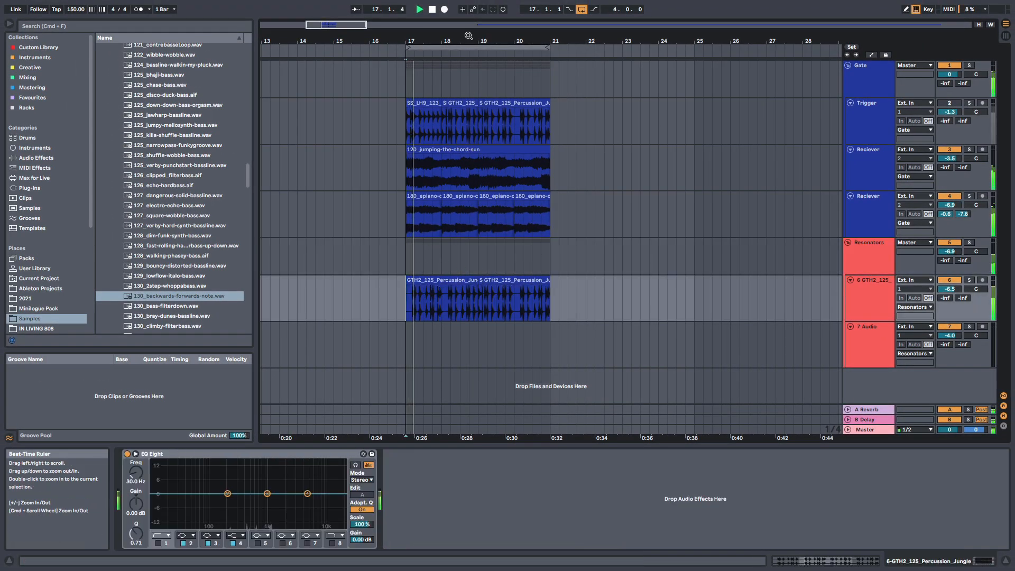
# - Balance the playing mix with the Resonators percussion track at -3.5 dB, the first Reciever muted and the second Reciever at -5.9 dB
pyautogui.moveTo(469, 36); pyautogui.dragTo(469, 66)
pyautogui.moveTo(944, 289); pyautogui.dragTo(944, 281)
pyautogui.click(955, 196)
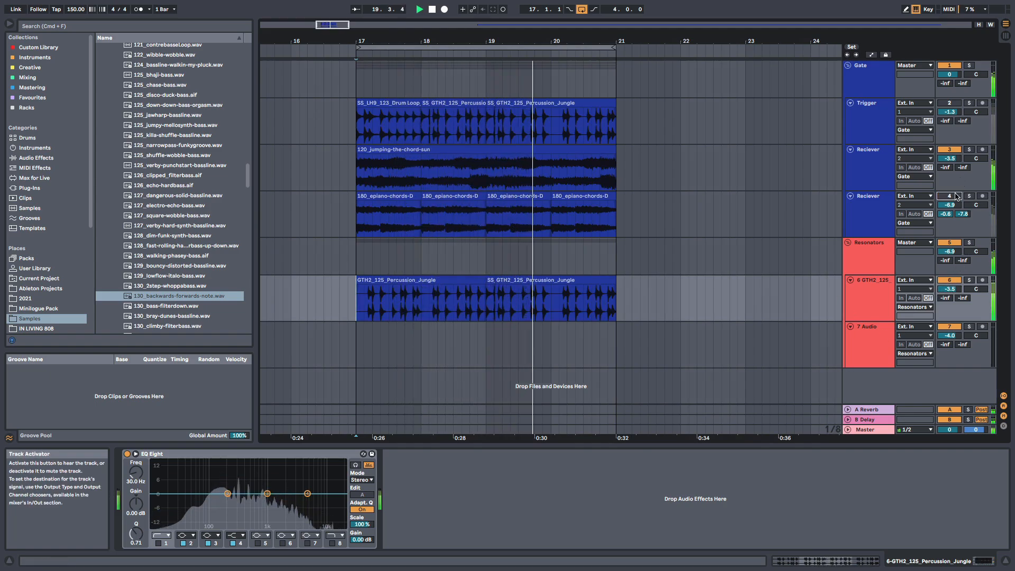
pyautogui.click(951, 150)
pyautogui.click(951, 198)
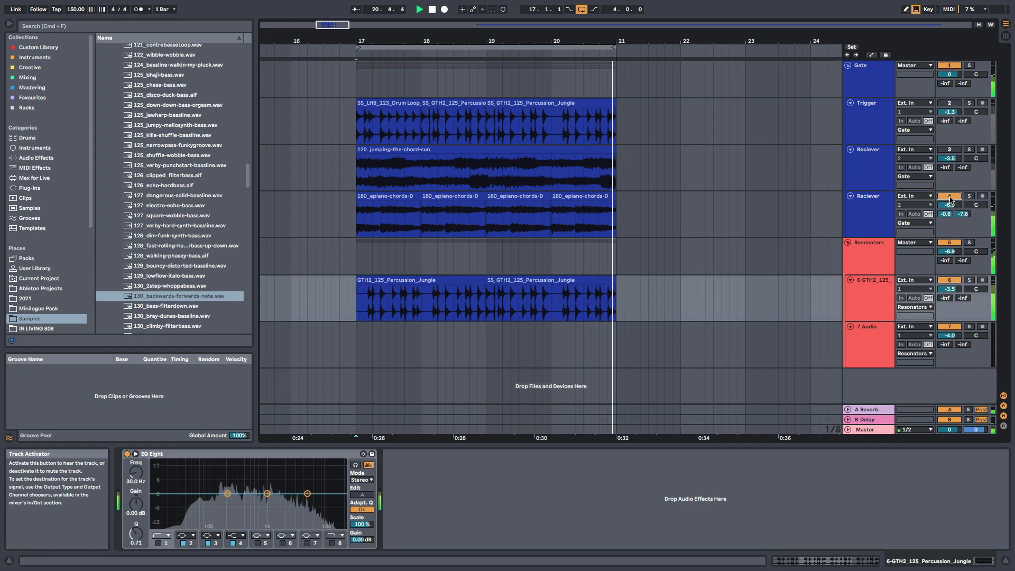
pyautogui.moveTo(950, 206); pyautogui.dragTo(950, 202)
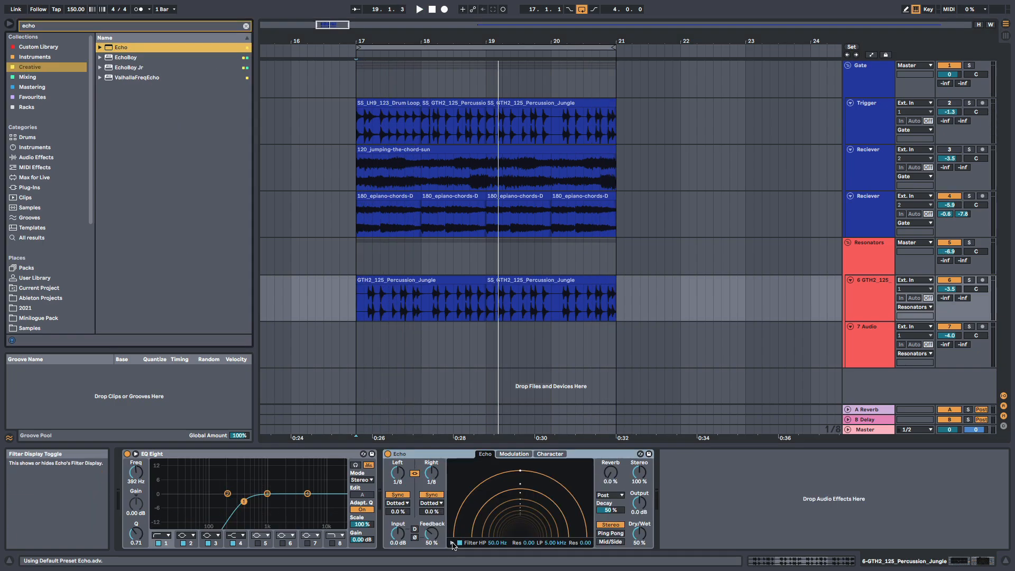
# - Set Echo's high-pass filter to 457 Hz and dry/wet to 33% on the percussion track, and audition the track soloed
pyautogui.click(459, 542)
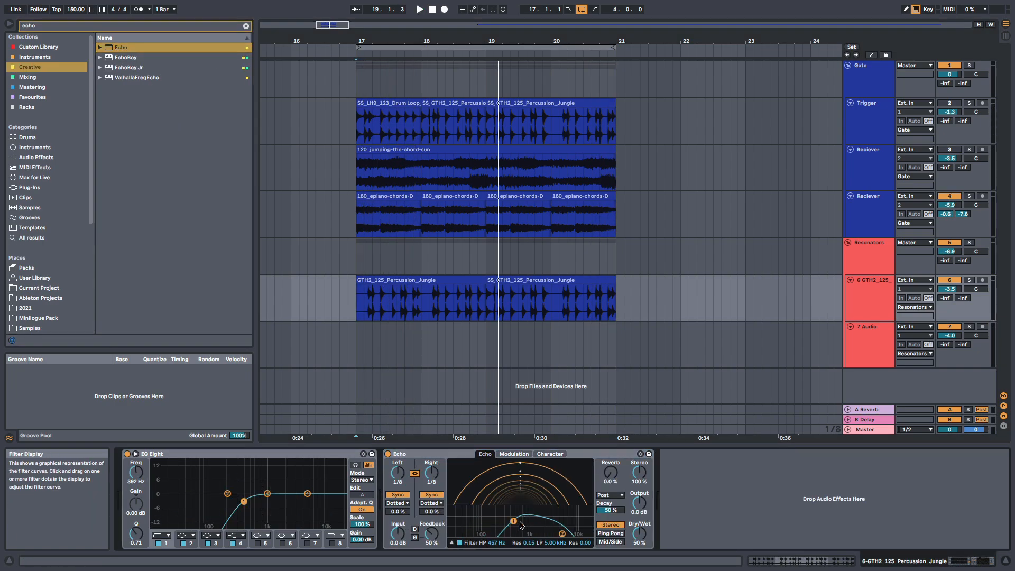
pyautogui.moveTo(639, 534); pyautogui.dragTo(640, 550)
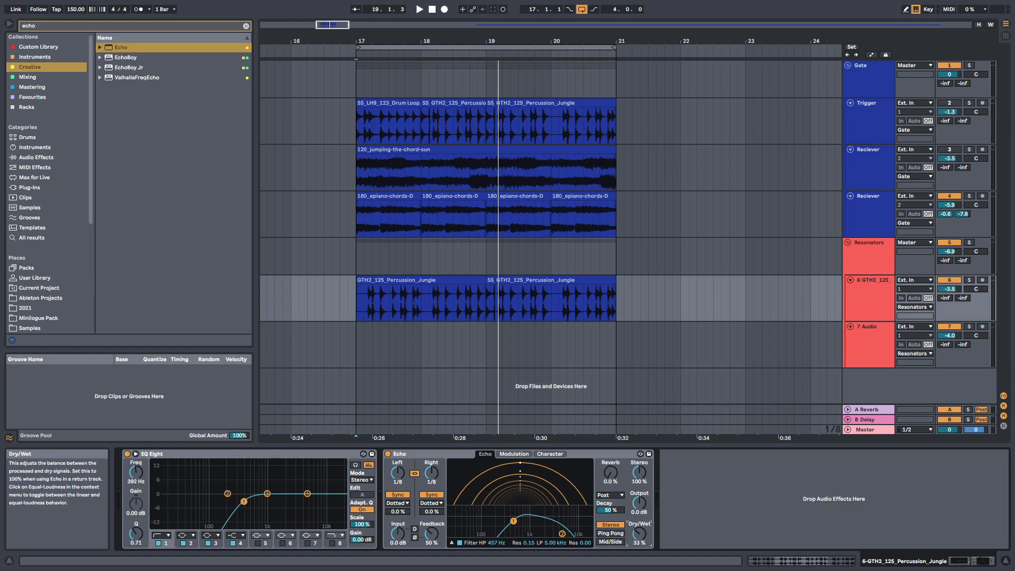
pyautogui.click(970, 280)
pyautogui.press('space')
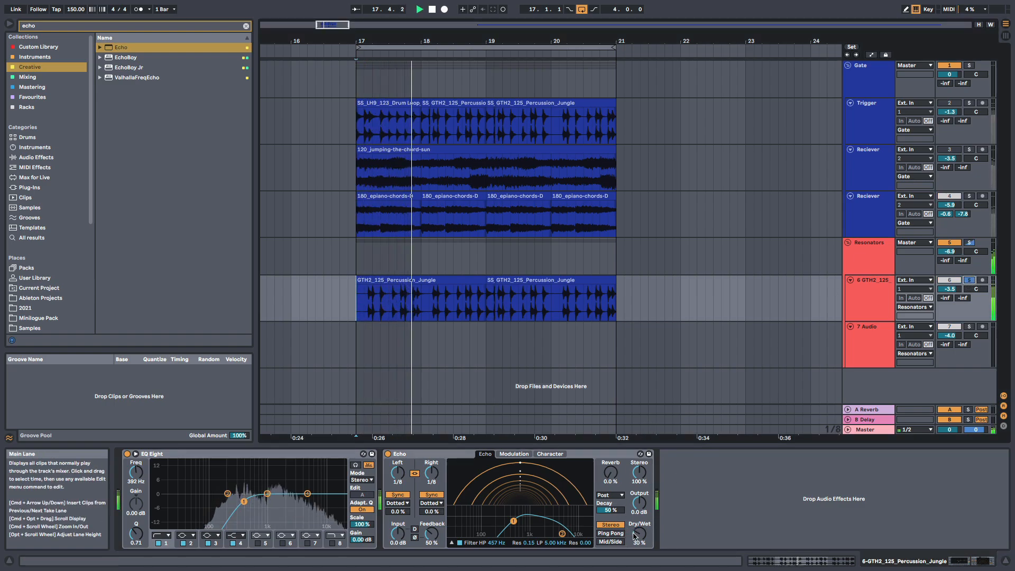